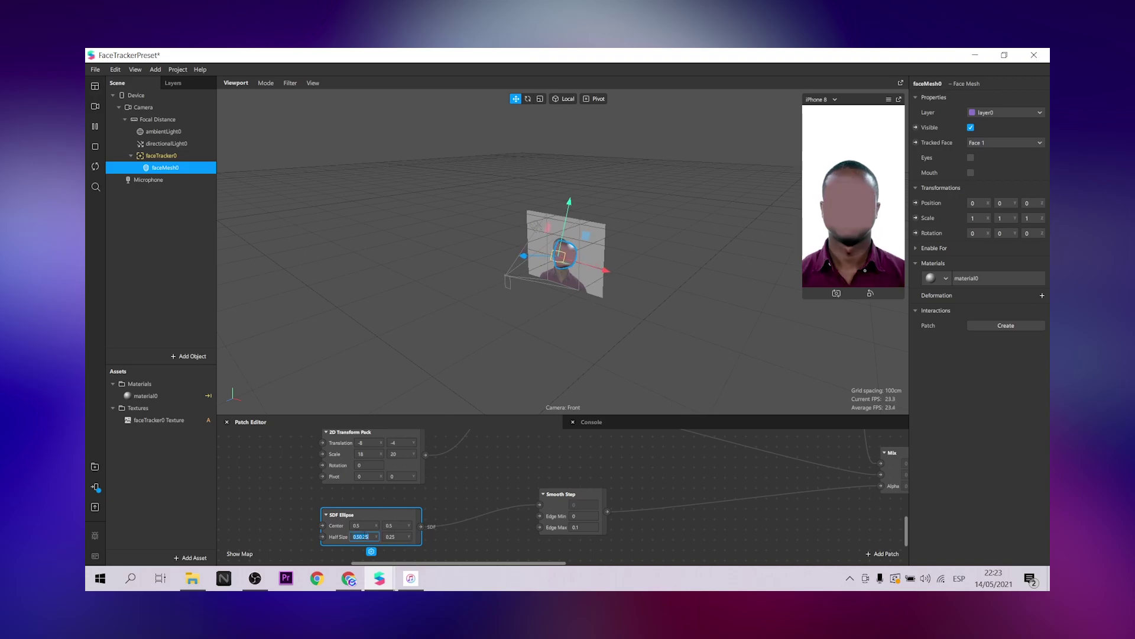
scroll(712, 494, "down", 3)
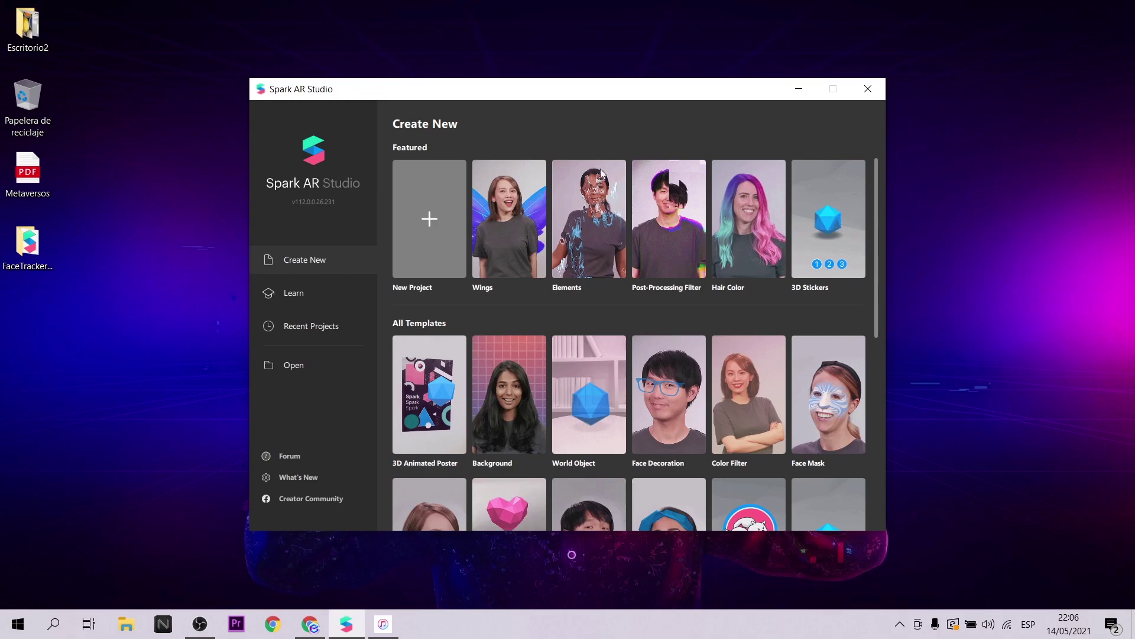
Create a new Face Tracking project and maximize its window
left_click(448, 207)
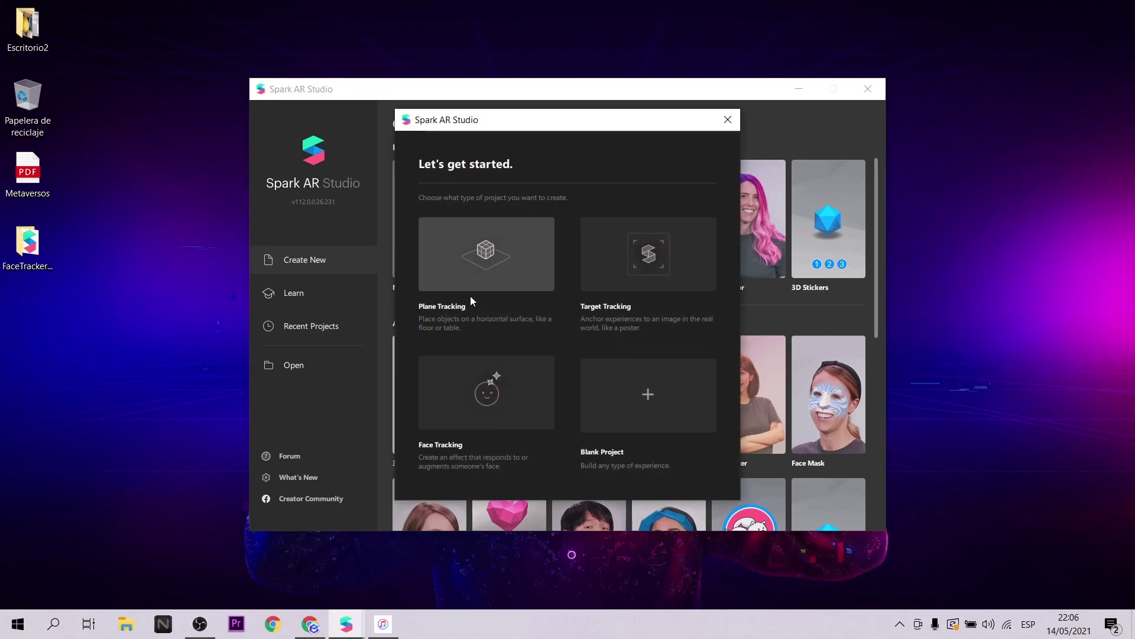
left_click(462, 384)
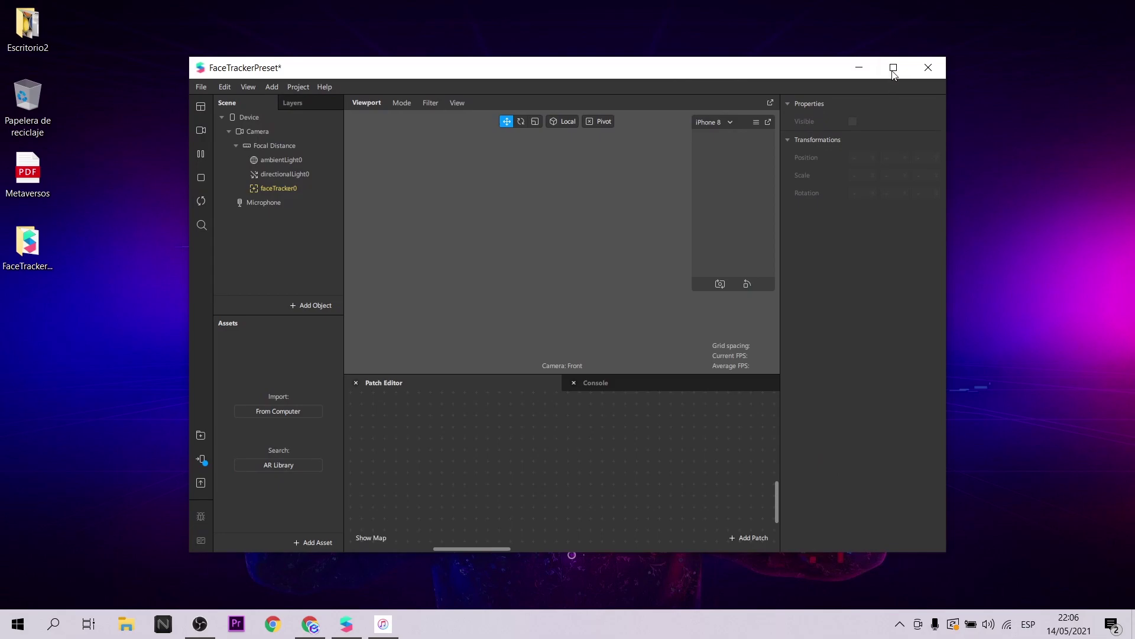
left_click(892, 67)
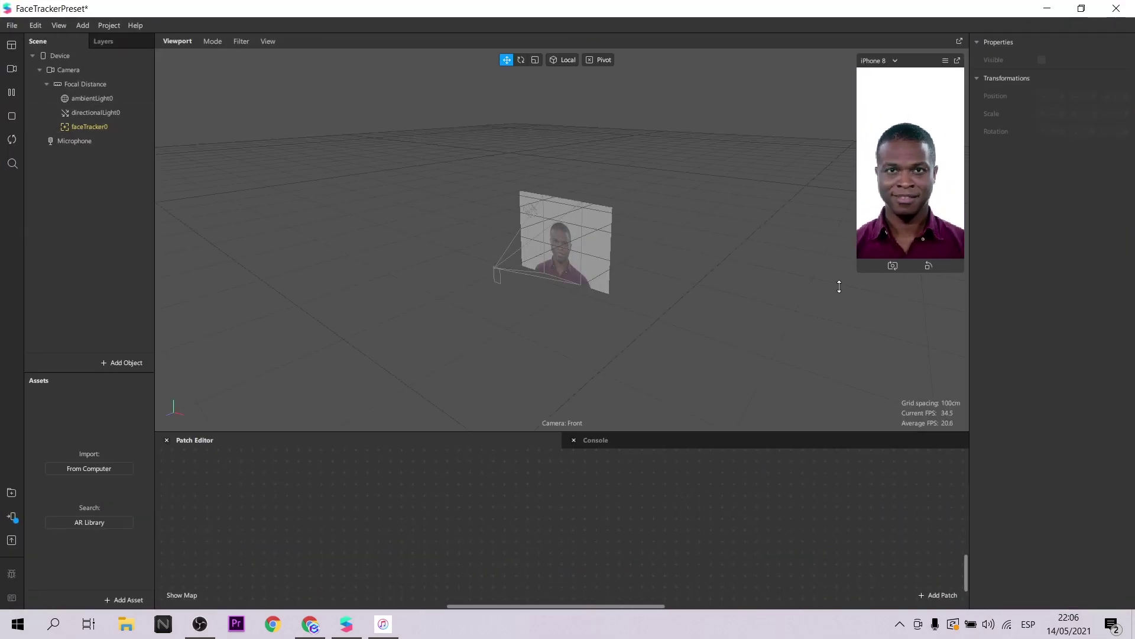
Enable texture extraction on faceTracker0 and add a face mesh as its child
left_click(83, 127)
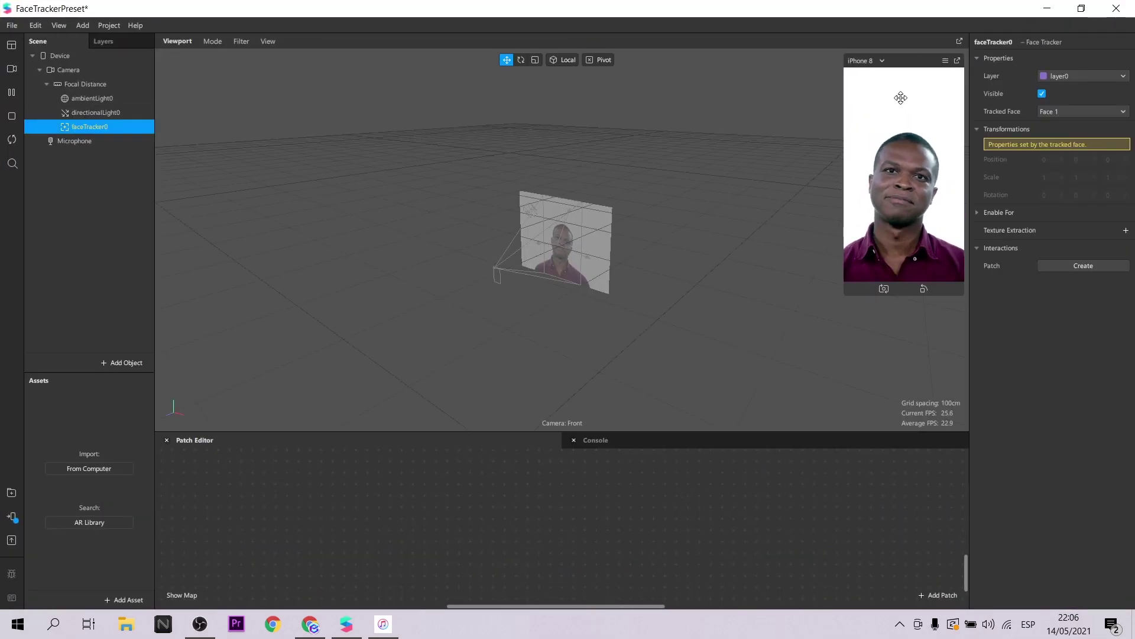
left_click(1126, 231)
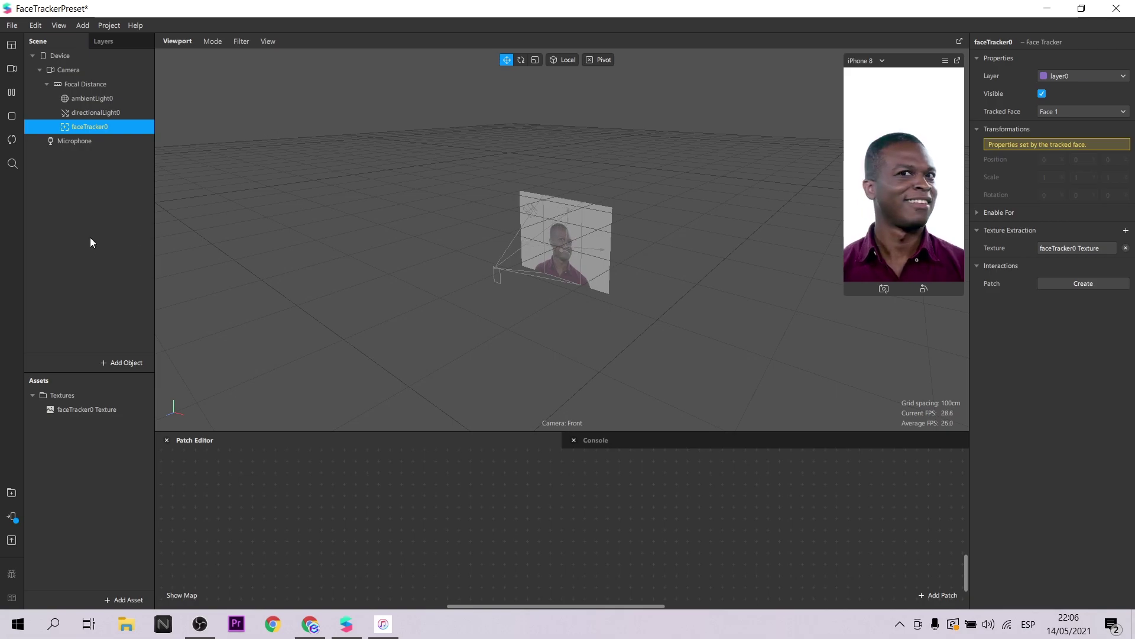
right_click(94, 125)
mouse_move(115, 136)
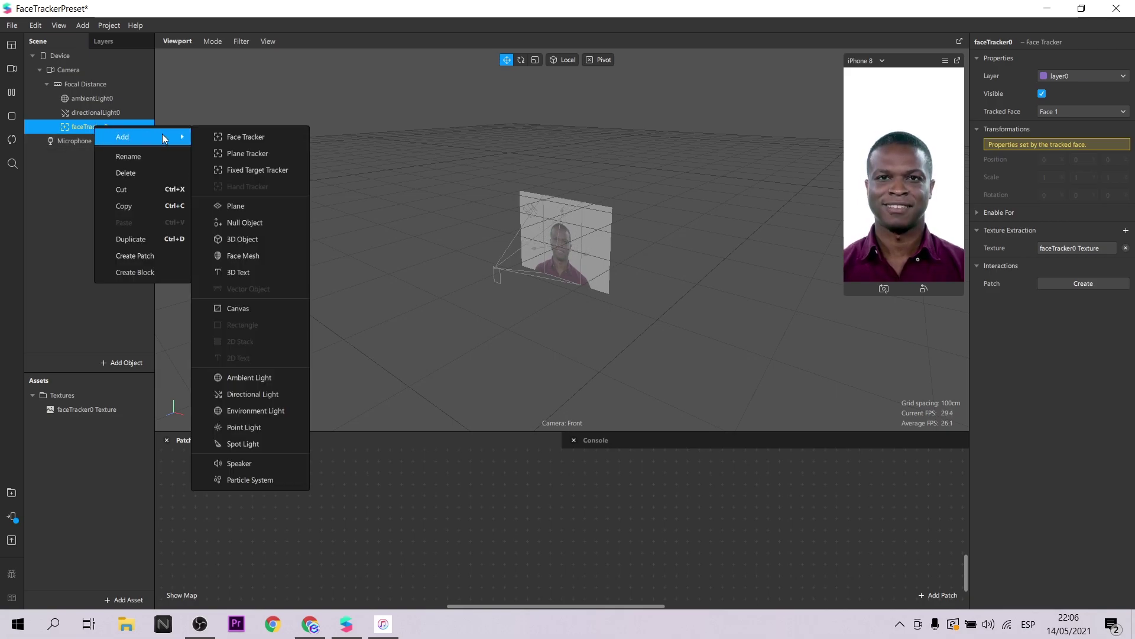
left_click(261, 253)
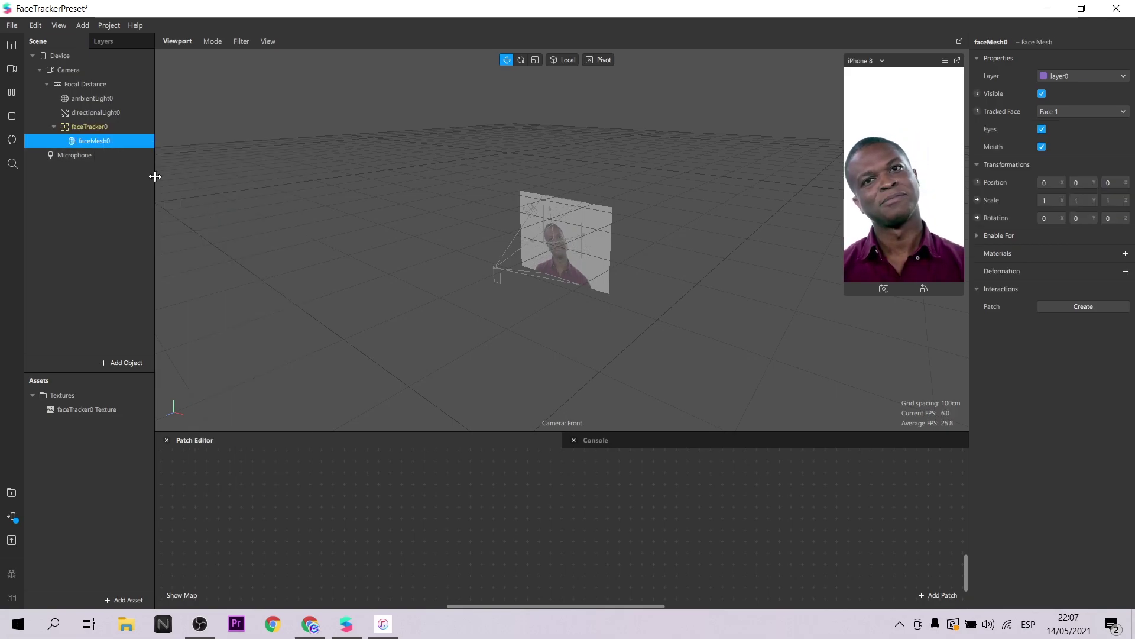
Give the face mesh a new material and set its shader type to Flat
left_click(1125, 253)
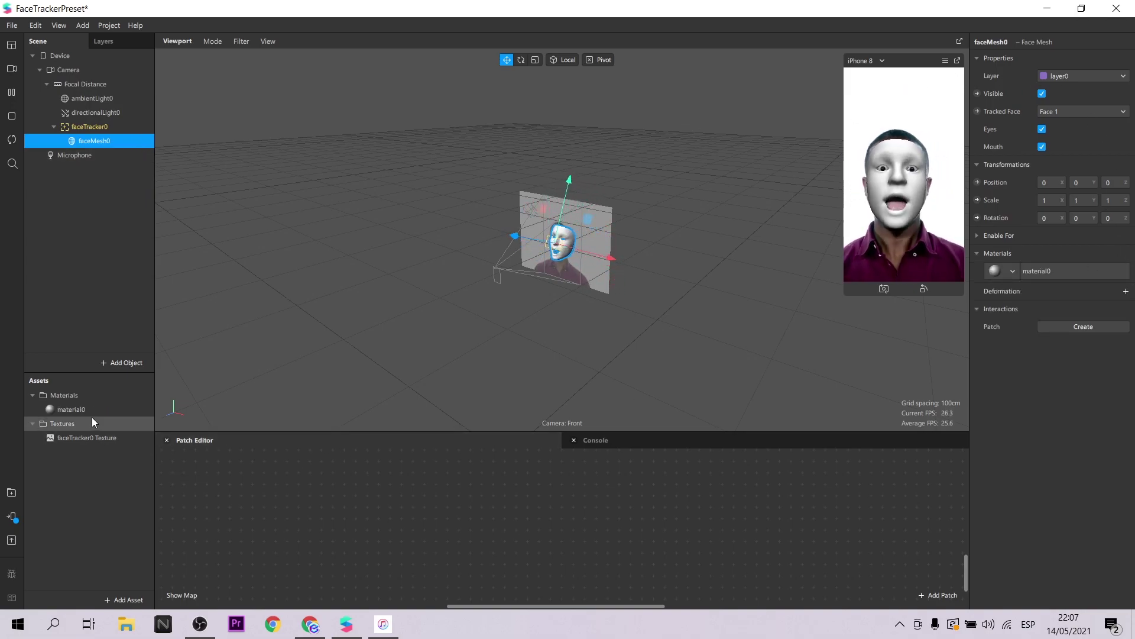
left_click(76, 409)
left_click(1067, 62)
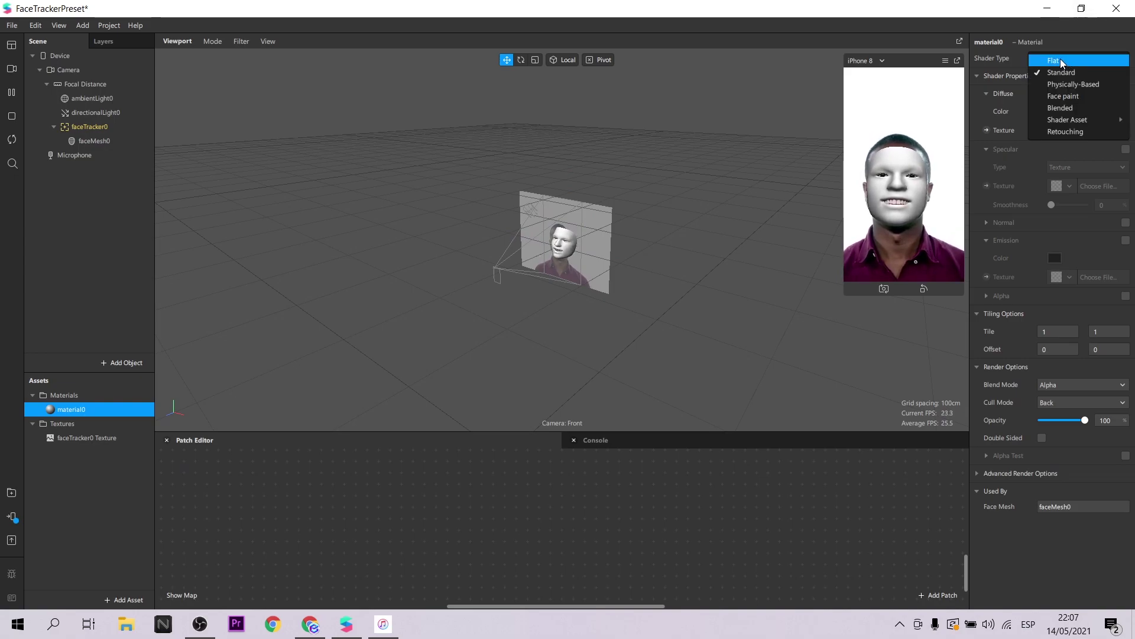
left_click(1060, 59)
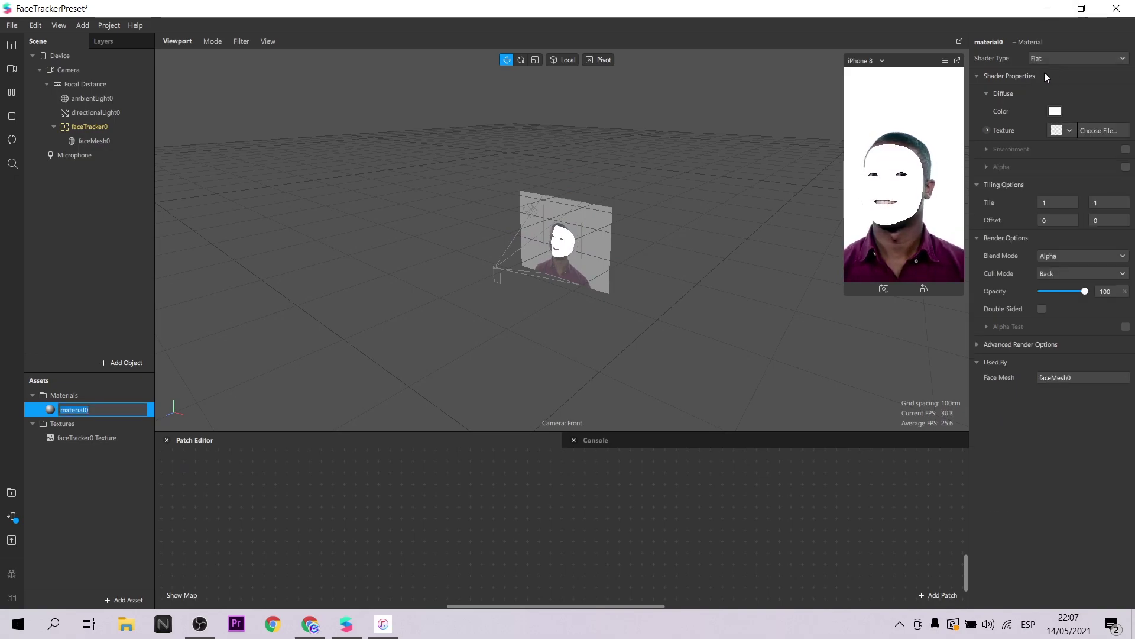
Create a patch for material0's diffuse texture and add the faceTracker0 Texture patch well before it in the patch editor
left_click(986, 130)
left_click_drag(593, 544, 832, 509)
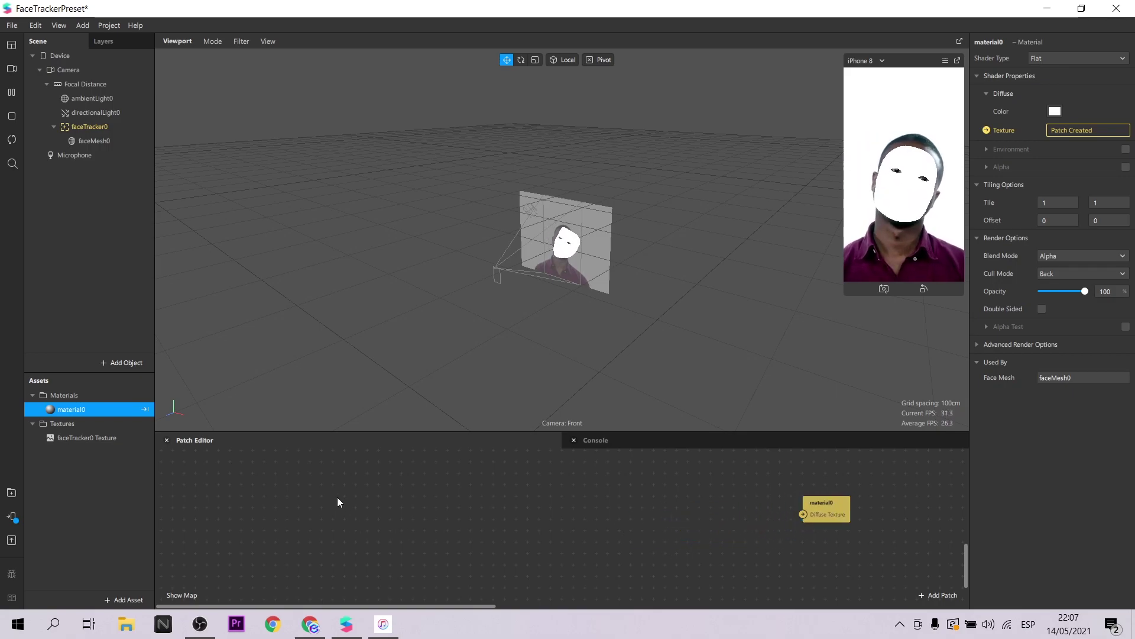
left_click_drag(94, 436, 304, 502)
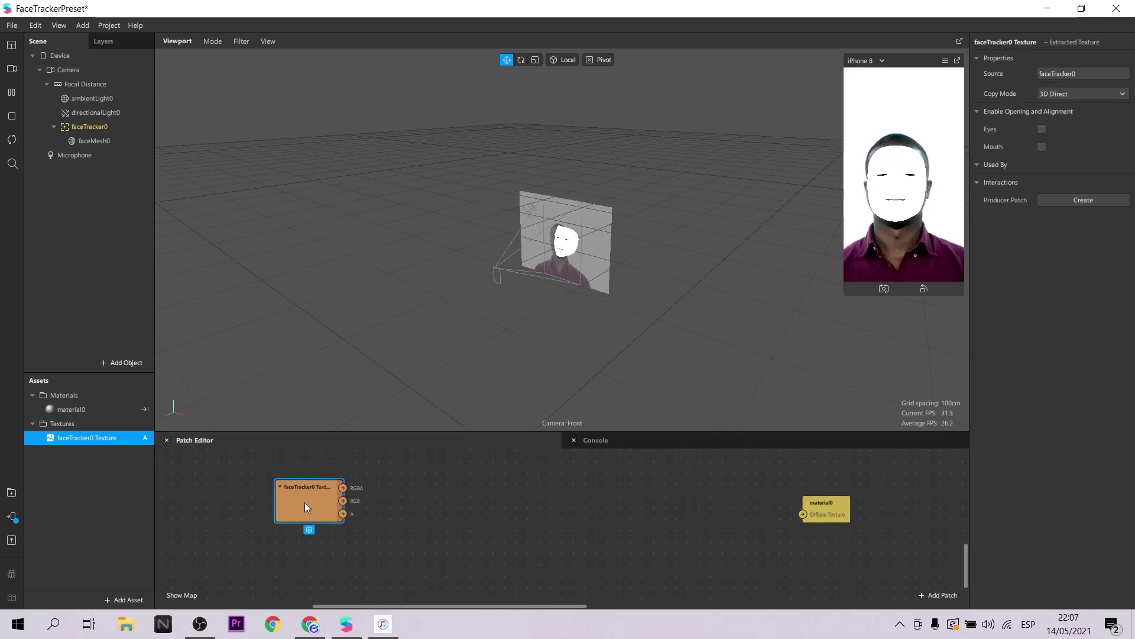
left_click(314, 559)
scroll(299, 548, "down", 1)
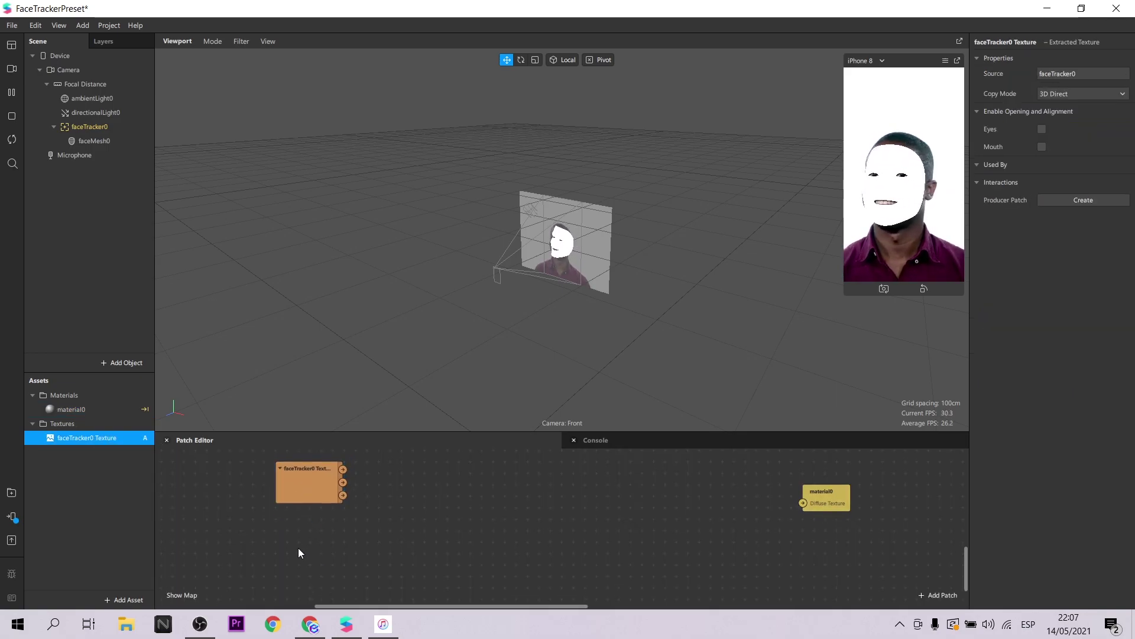
Add a 2D Transform Pack patch and place it below the faceTracker0 Texture patch
right_click(299, 550)
type("2d t")
left_click(473, 536)
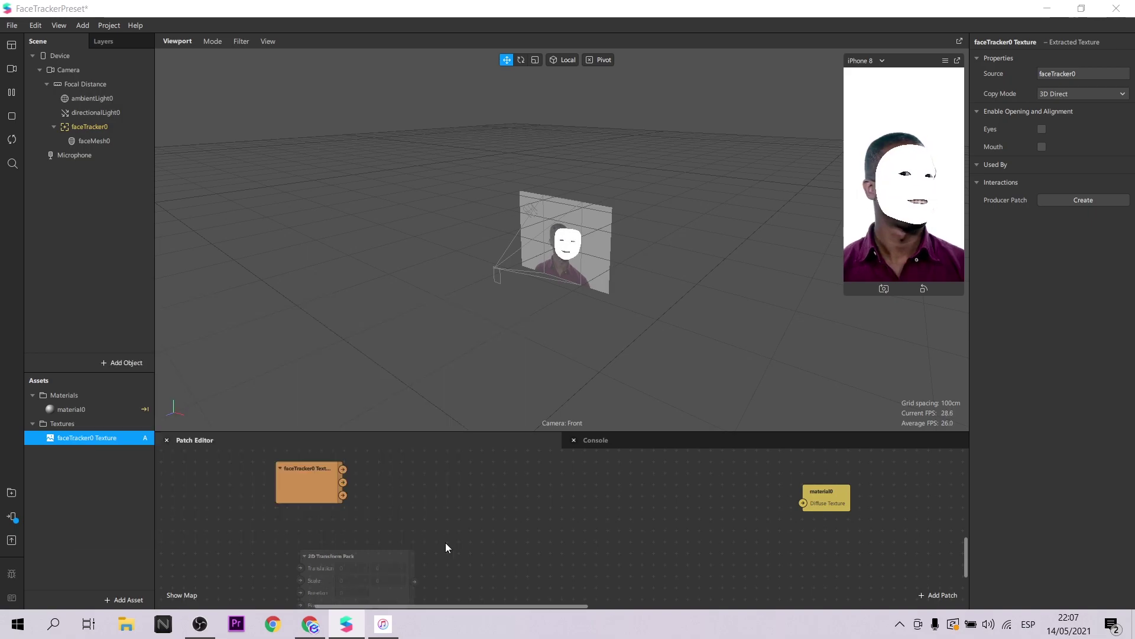
left_click_drag(346, 551, 275, 531)
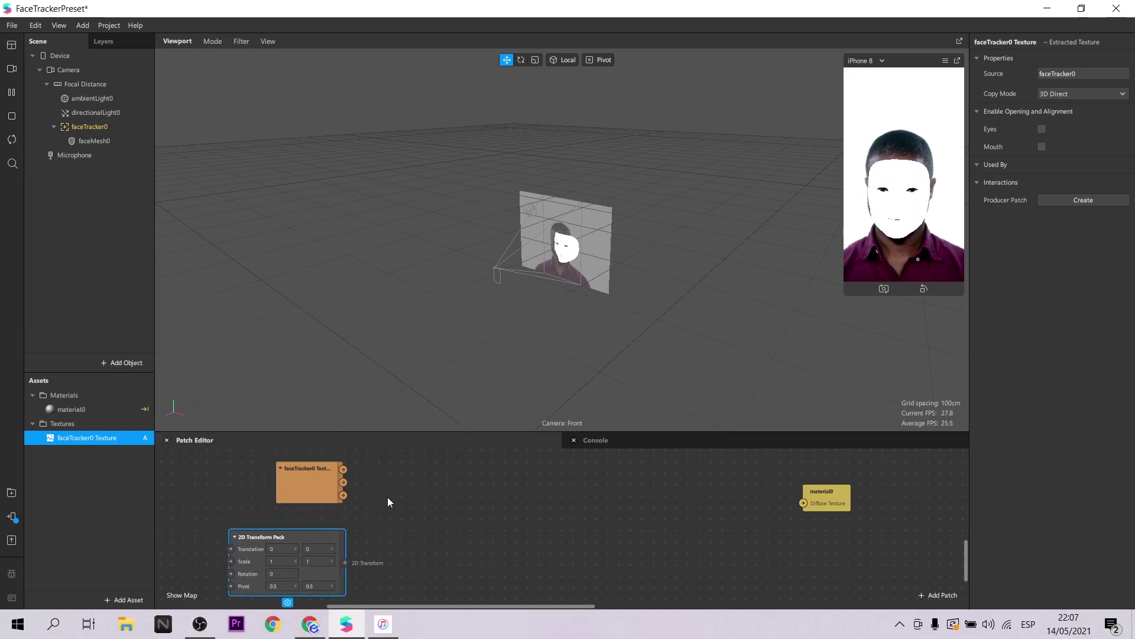
Add an SDF Ellipse patch and align it below the 2D Transform Pack
scroll(414, 501, "down", 2, "ctrl")
scroll(373, 538, "down", 1)
left_click(329, 576)
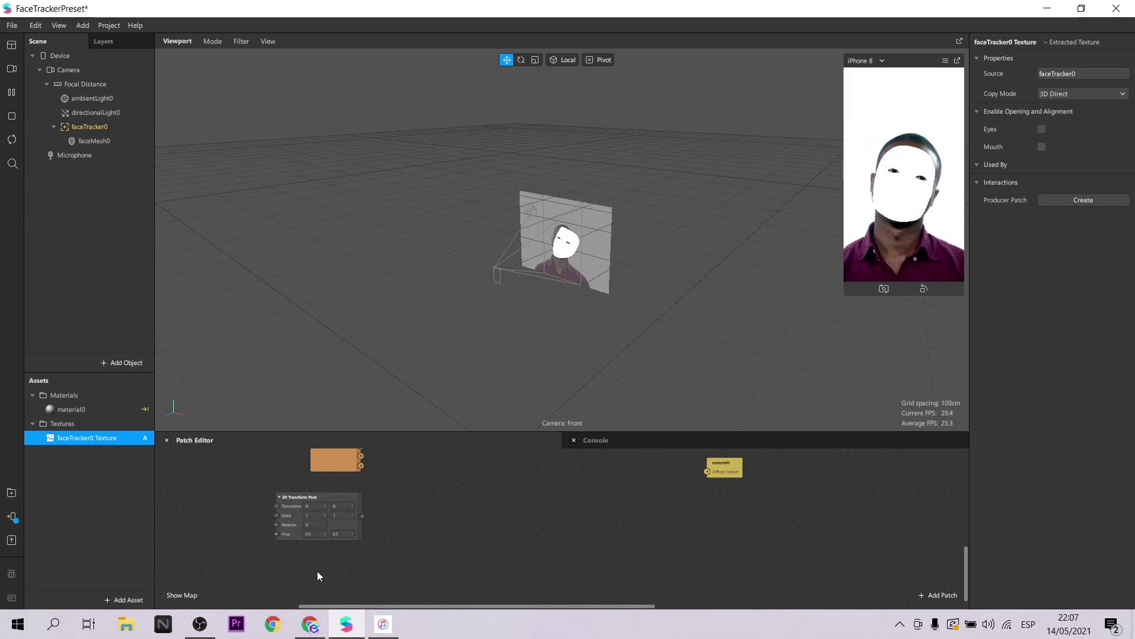
scroll(317, 571, "up", 1, "ctrl")
right_click(317, 570)
type("sdf")
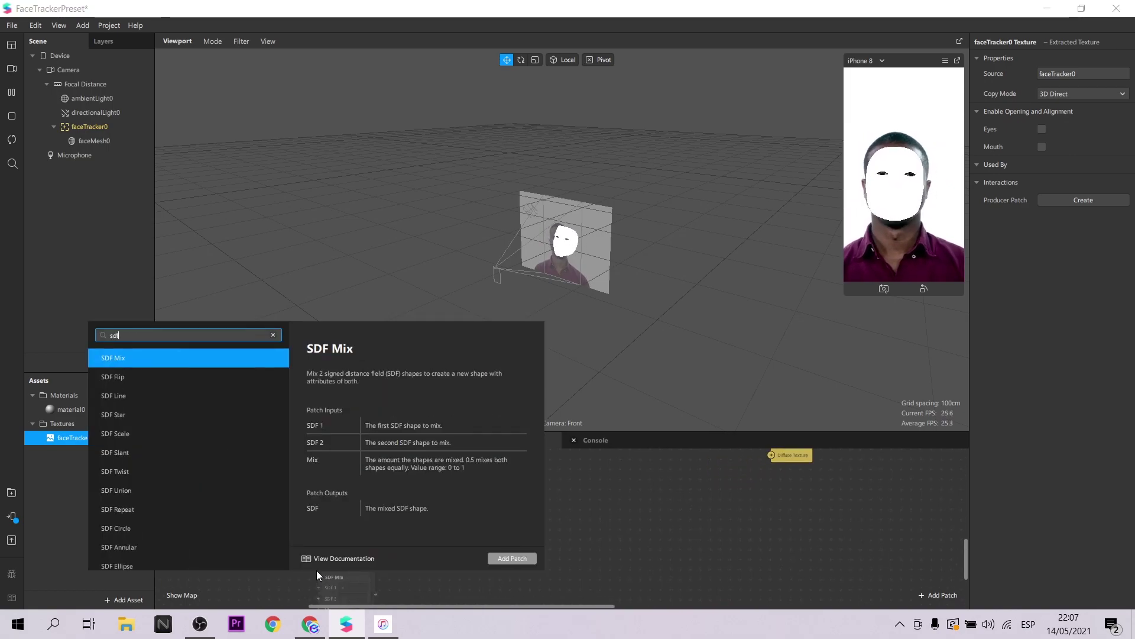
type(" e")
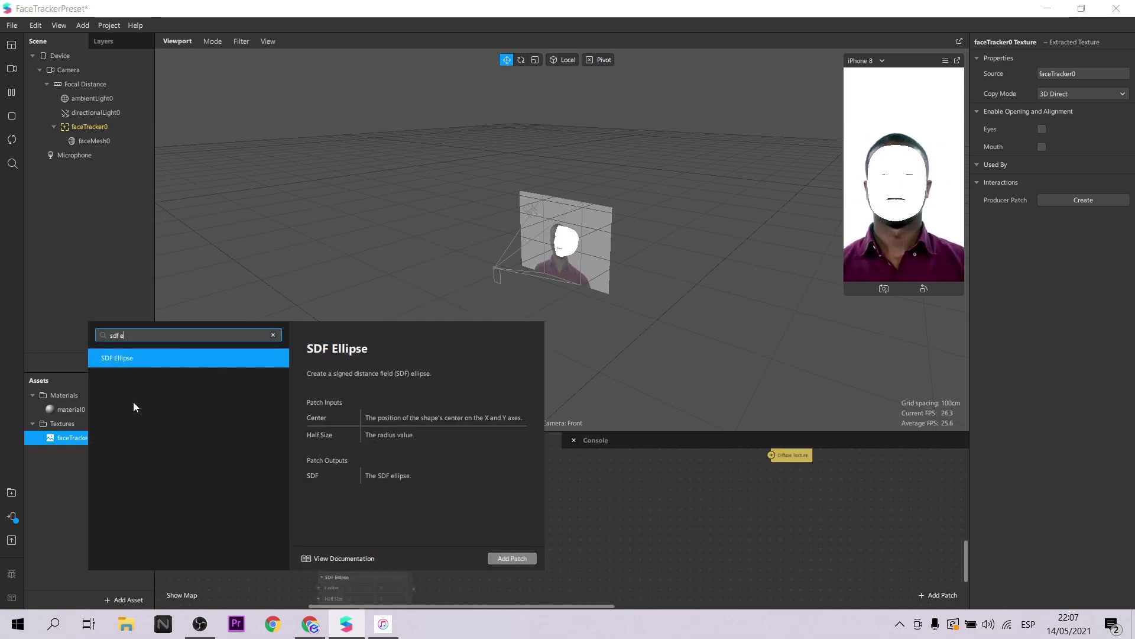
left_click(512, 558)
left_click_drag(385, 576, 334, 573)
Move the material0 patch farther from the other patches to make room between them
scroll(456, 541, "up", 3)
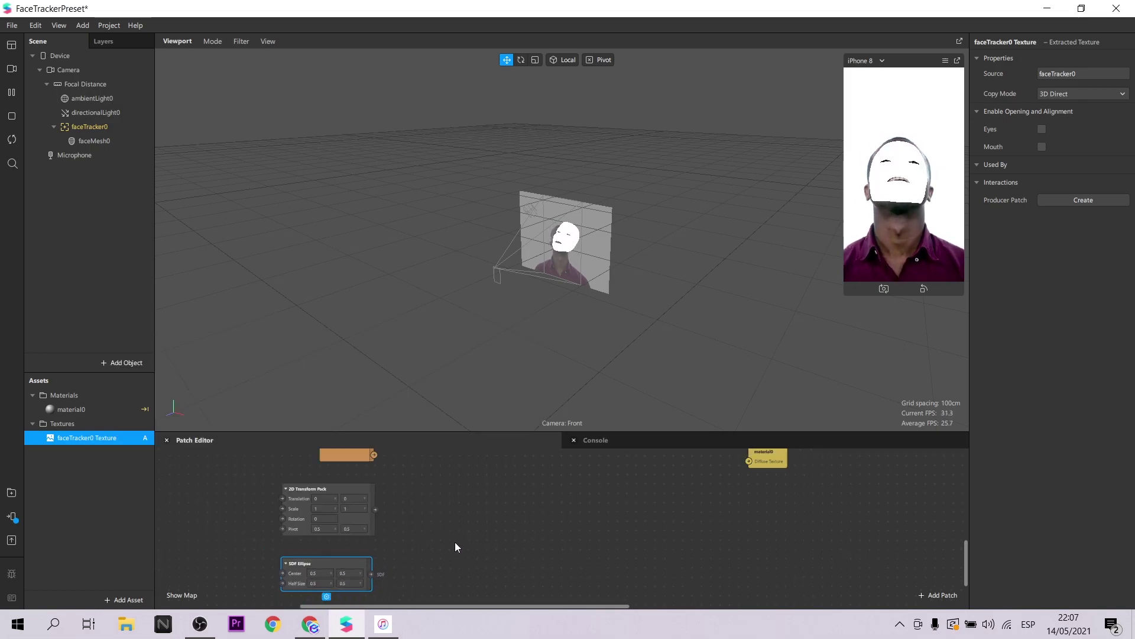
scroll(455, 542, "down", 2)
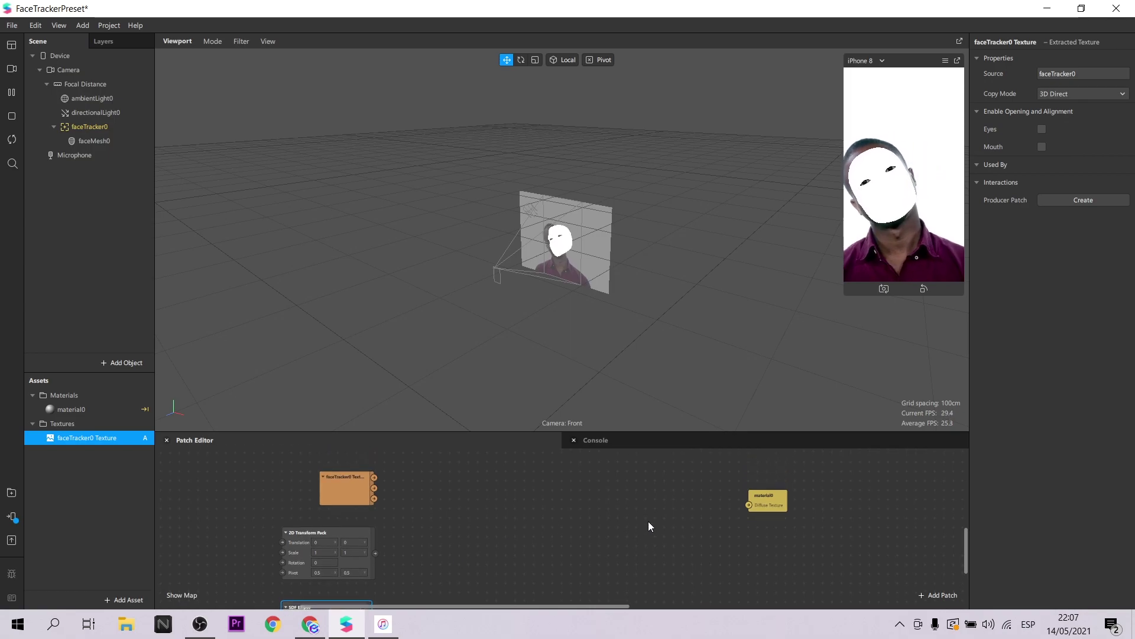
left_click_drag(777, 516, 838, 516)
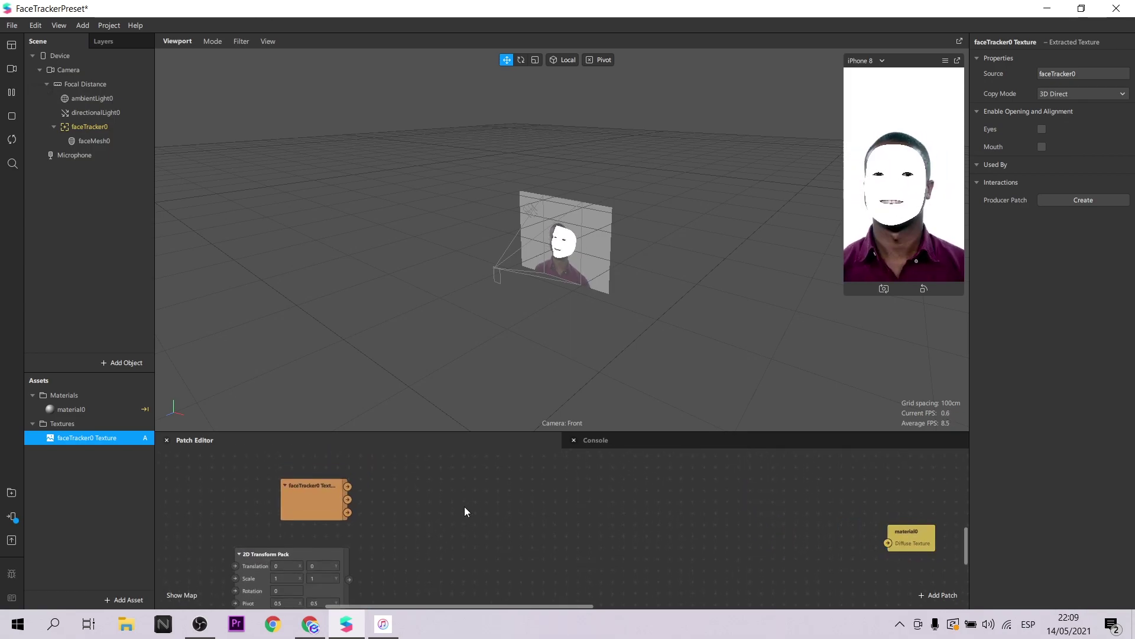
Add a Texture Transform patch fed by the face tracker texture's RGBA output and the 2D Transform Pack
double_click(464, 511)
type("text")
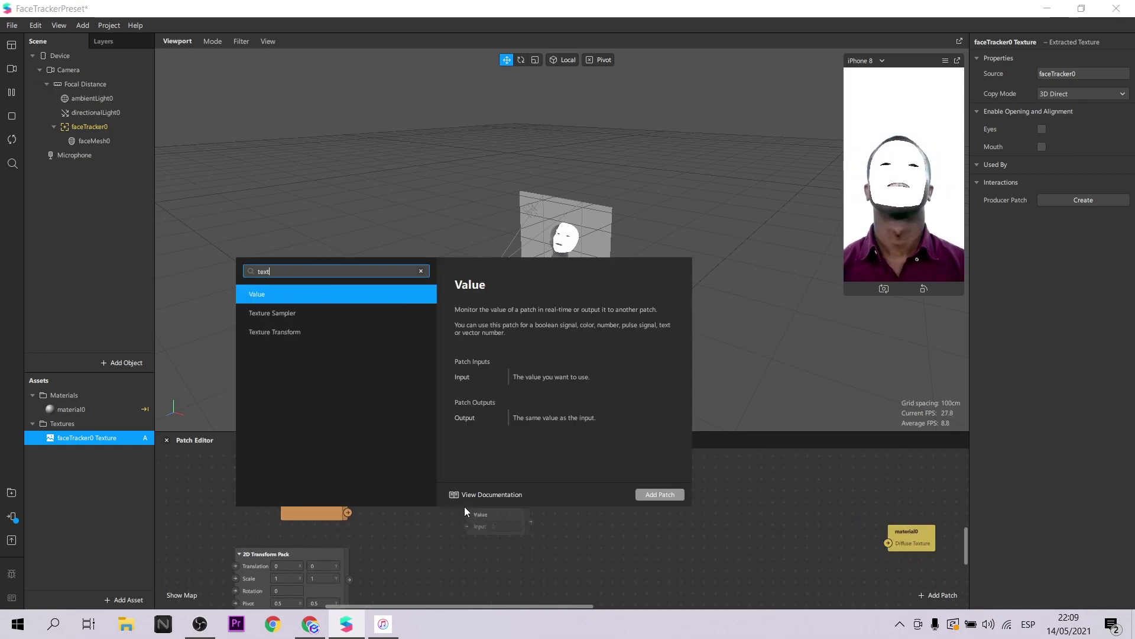
left_click(325, 334)
left_click(672, 490)
left_click_drag(520, 512, 546, 473)
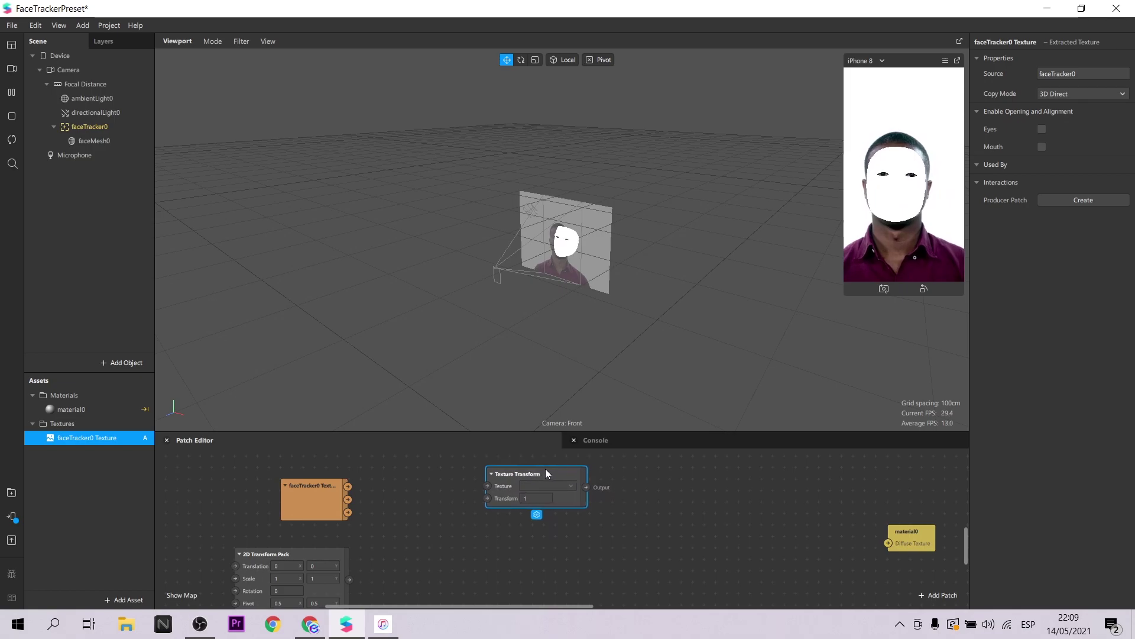
left_click_drag(349, 486, 487, 486)
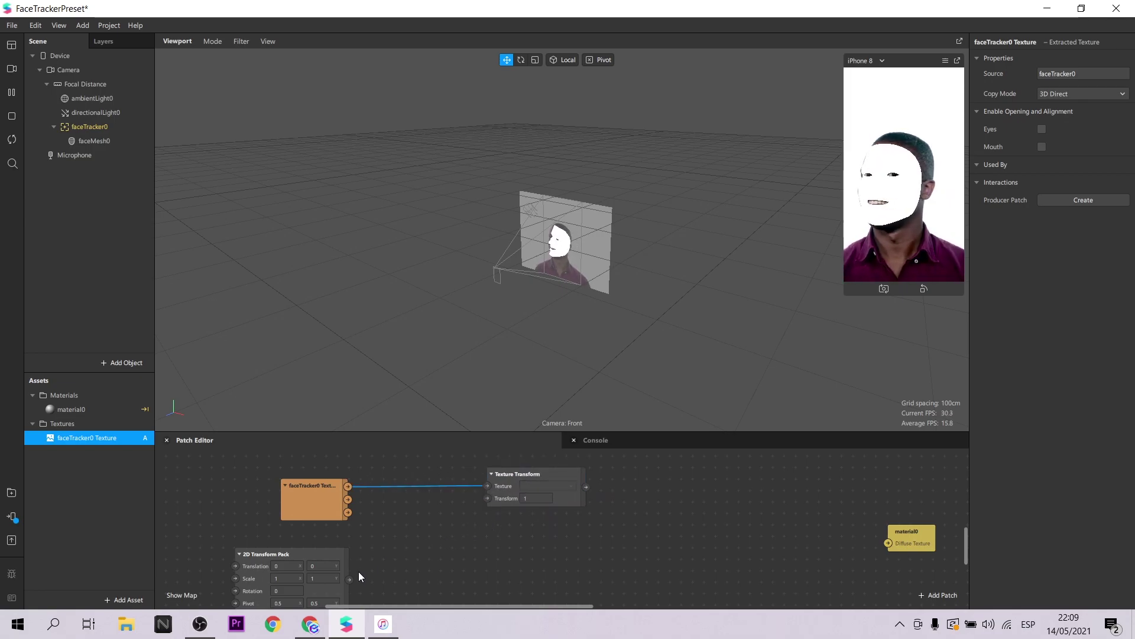
left_click_drag(350, 579, 490, 499)
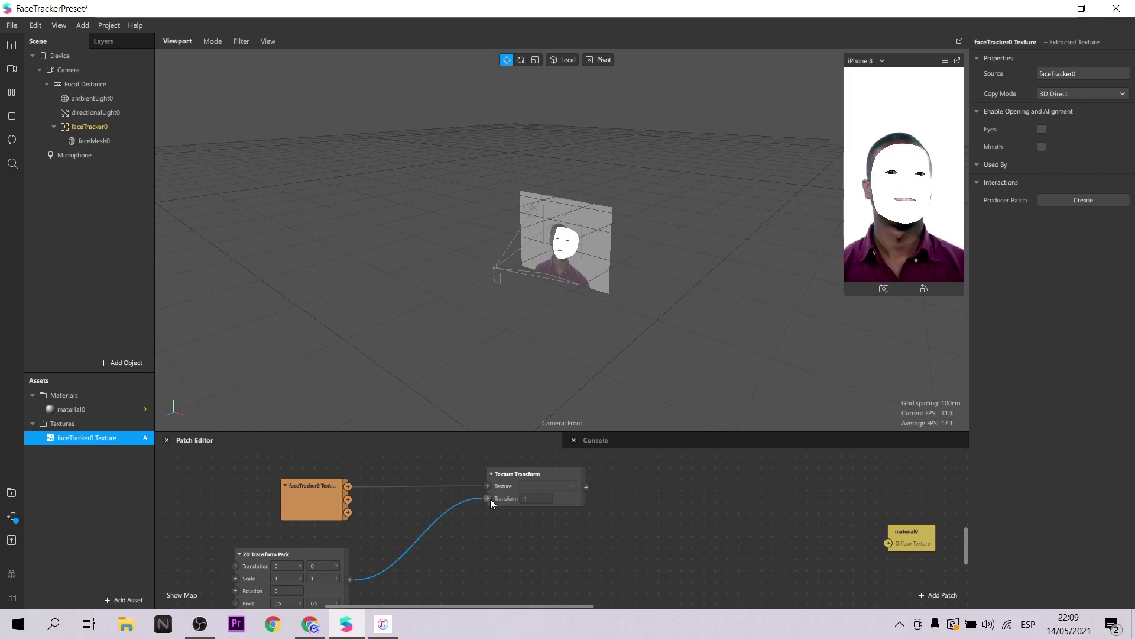
Add a Texture Sampler patch, connect the Texture Transform output to its texture input, and tighten the spacing of both patches
double_click(679, 495)
type("text")
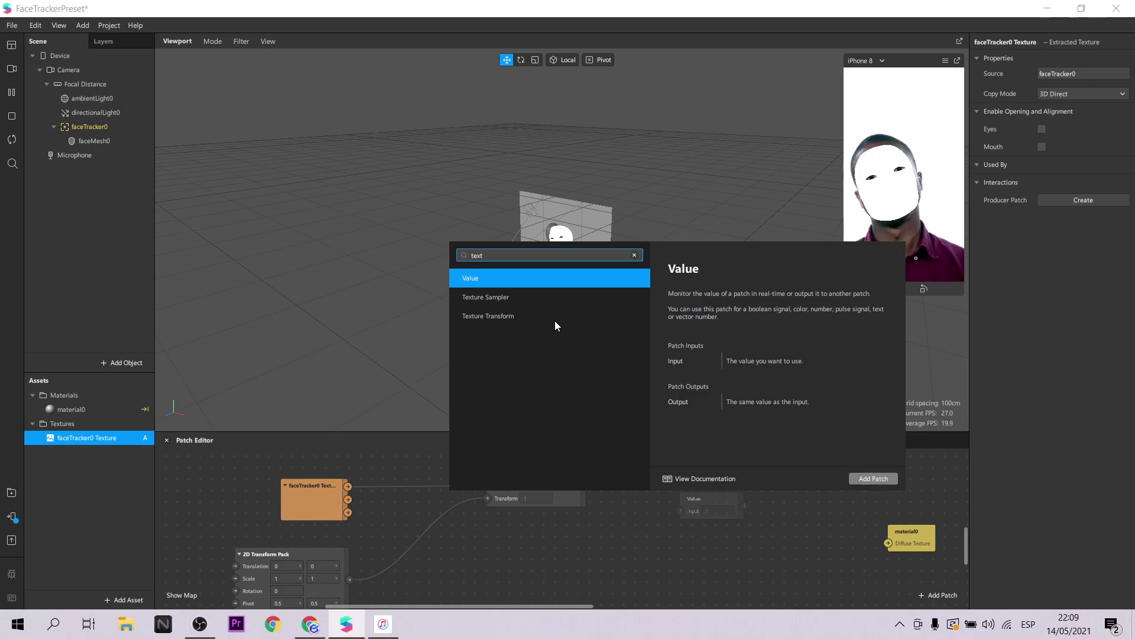
left_click(545, 303)
left_click(869, 478)
left_click_drag(700, 472, 692, 468)
left_click_drag(585, 486, 698, 473)
left_click_drag(552, 473, 527, 478)
left_click_drag(700, 473, 664, 474)
Add a Mix patch beside the Texture Sampler and connect the sampler's output to its second input
double_click(788, 482)
type("mi")
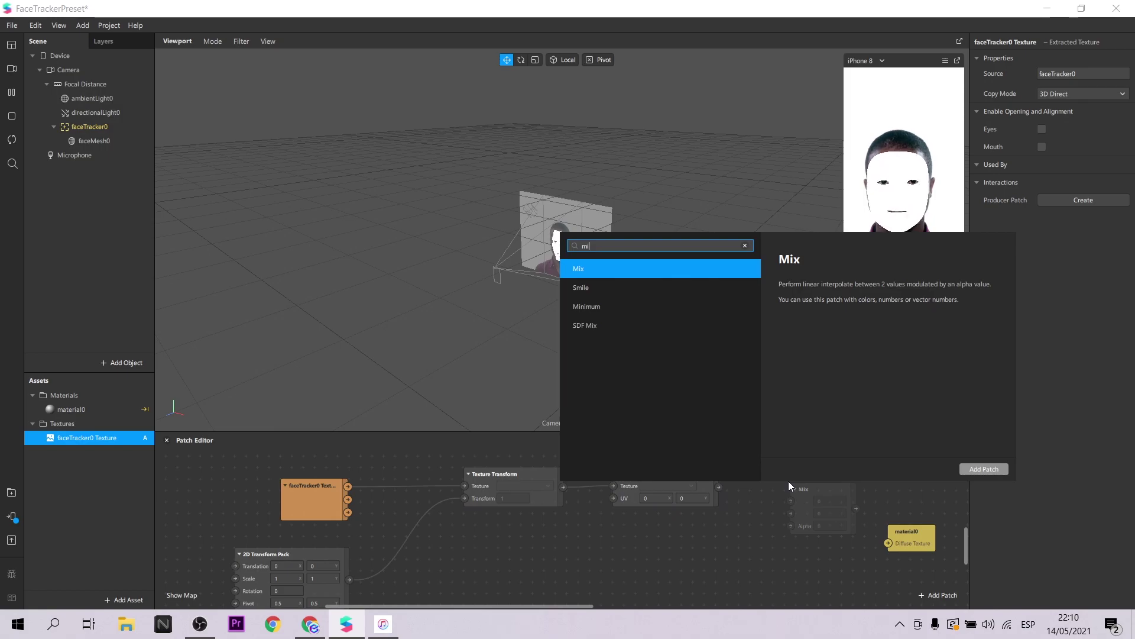
key("Return")
left_click_drag(817, 493, 743, 496)
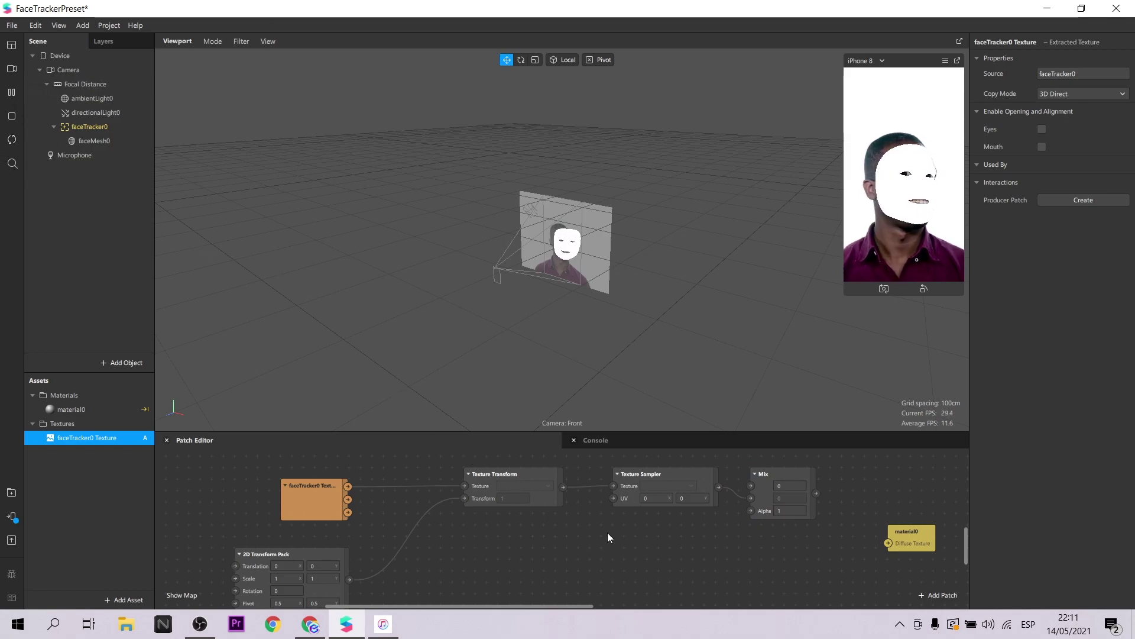
Add a Smooth Step patch with Edge Max 0.1 and connect the SDF Ellipse output to its first input
scroll(608, 532, "down", 3)
scroll(608, 537, "down", 1)
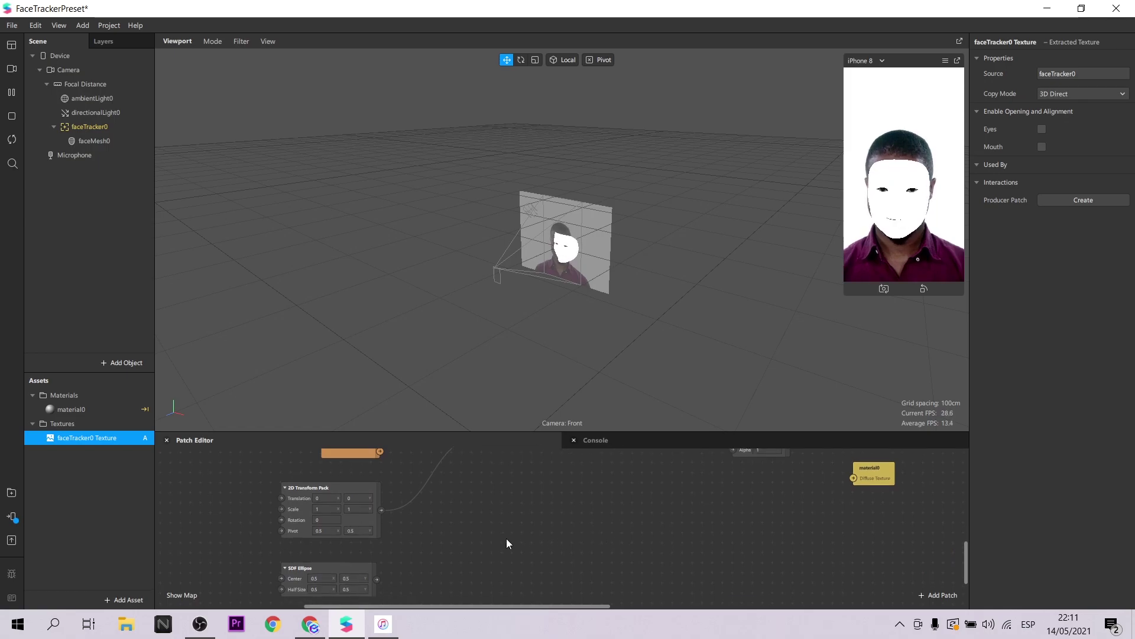
double_click(472, 552)
type("smo")
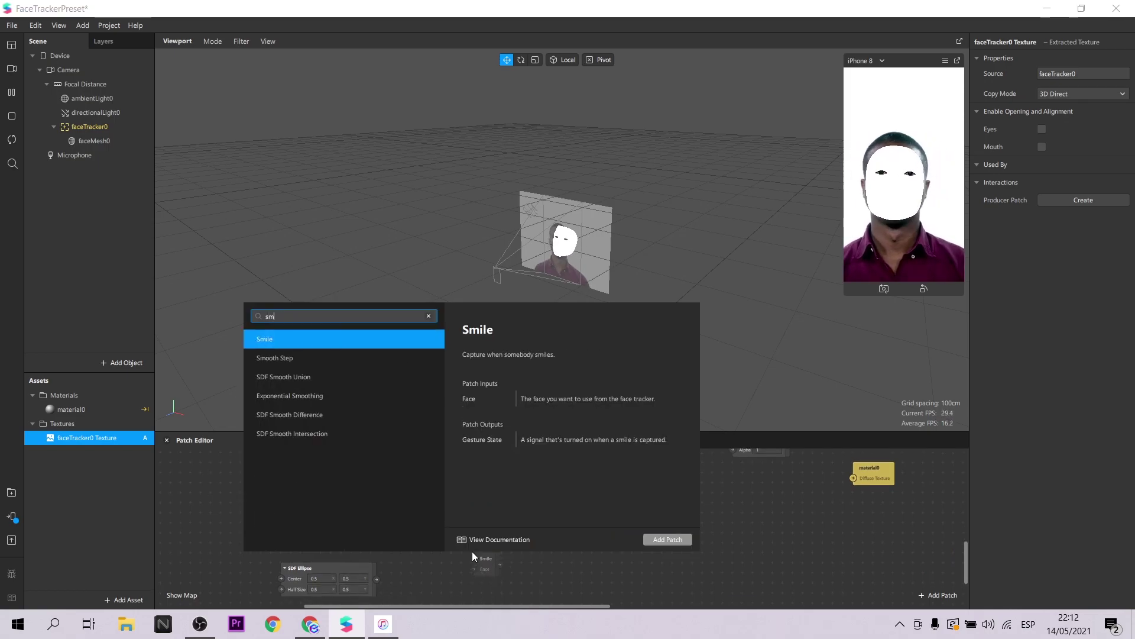
left_click(659, 539)
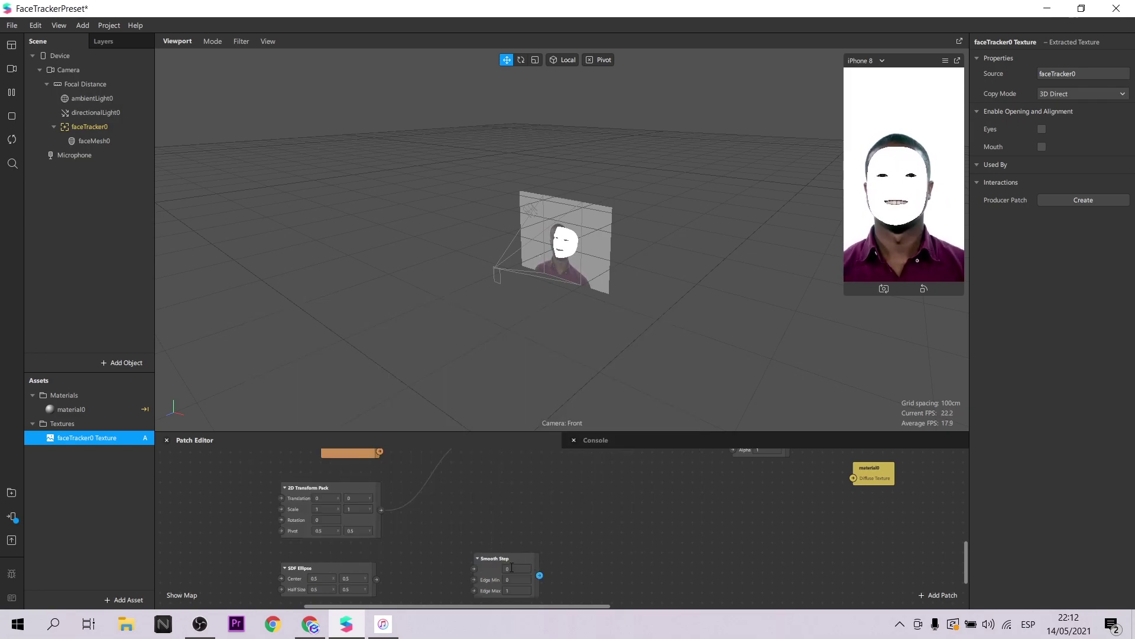
left_click_drag(508, 558, 508, 544)
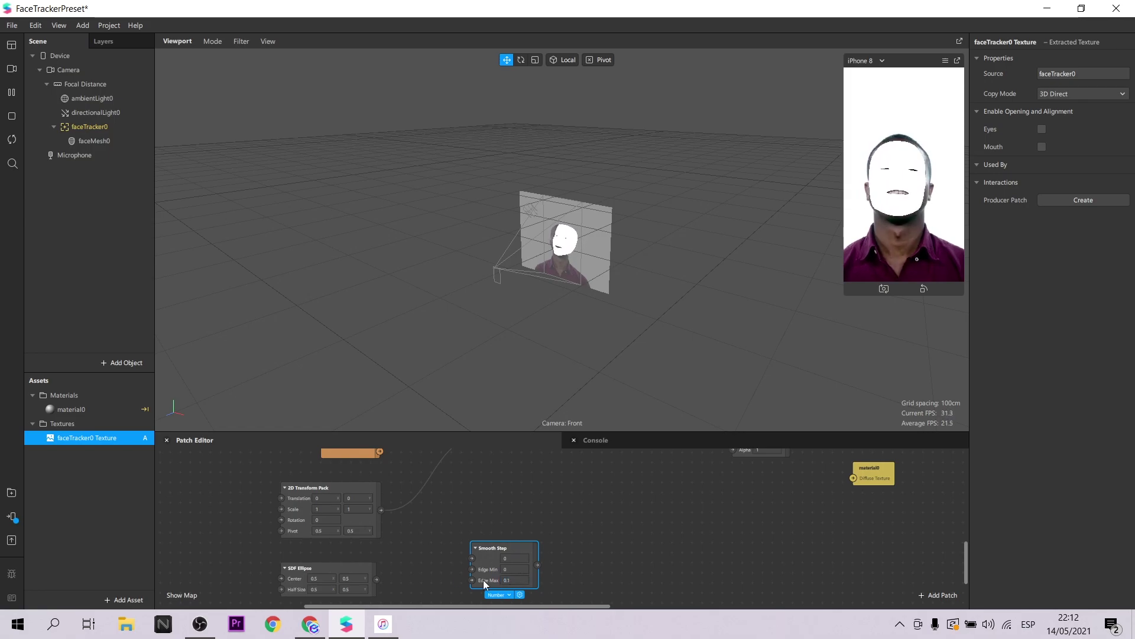
left_click_drag(378, 580, 473, 557)
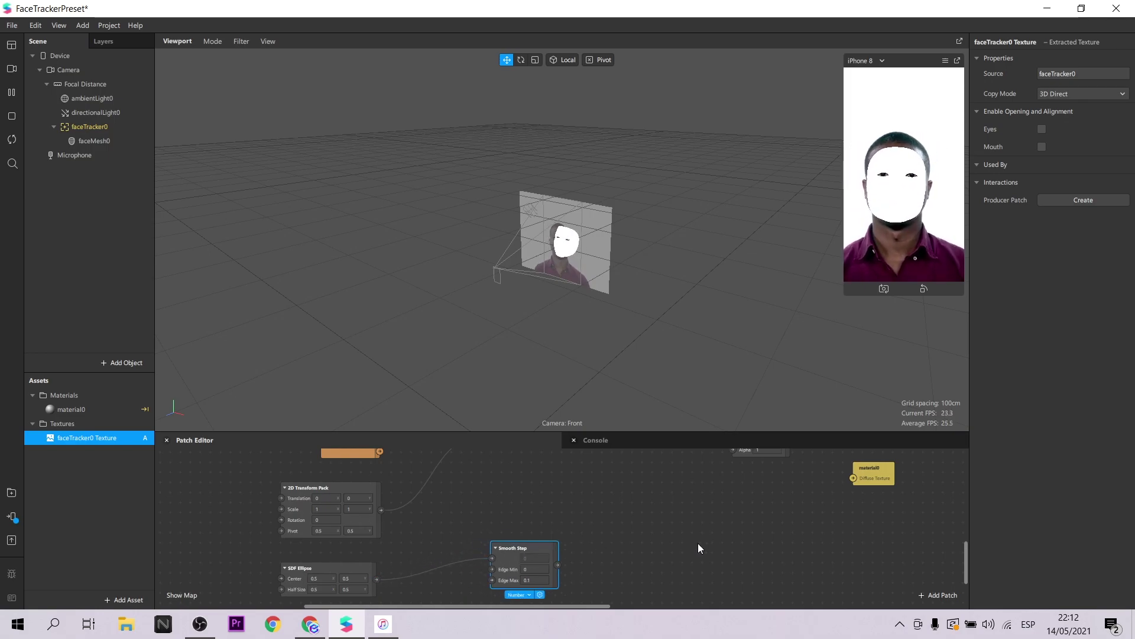
Reposition the material0 patch to leave more space after the Mix patch
scroll(721, 540, "up", 3)
left_click_drag(866, 553, 902, 562)
scroll(826, 569, "down", 2)
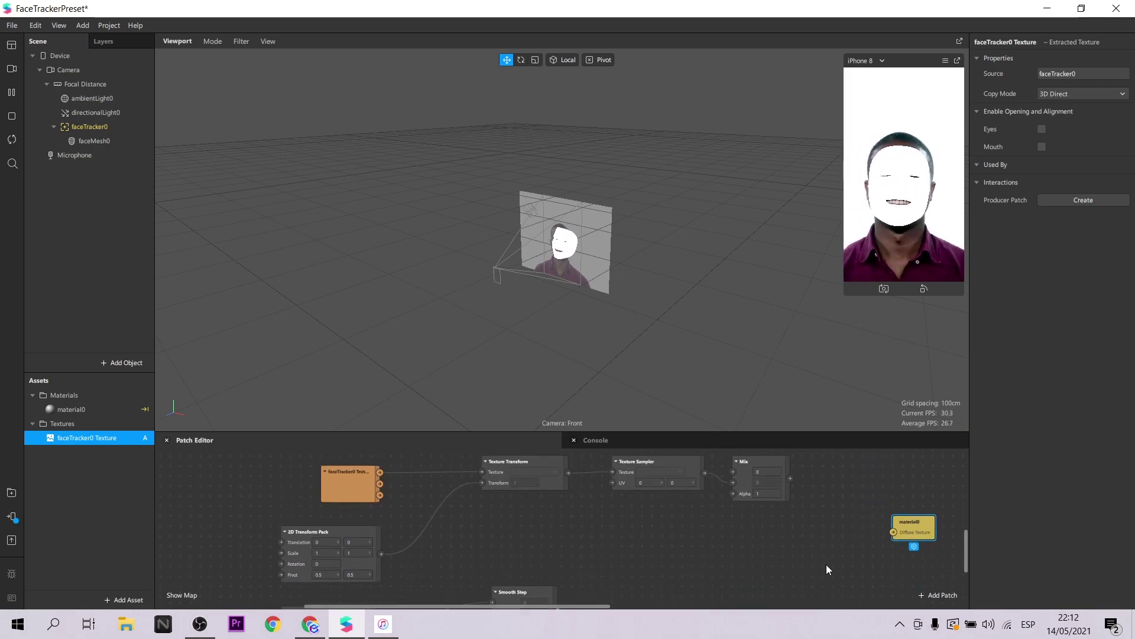
Add a second Mix patch between the first Mix and material0, and connect the first Mix's output to its first input
scroll(825, 566, "down", 2, "ctrl")
right_click(810, 567)
type("mix")
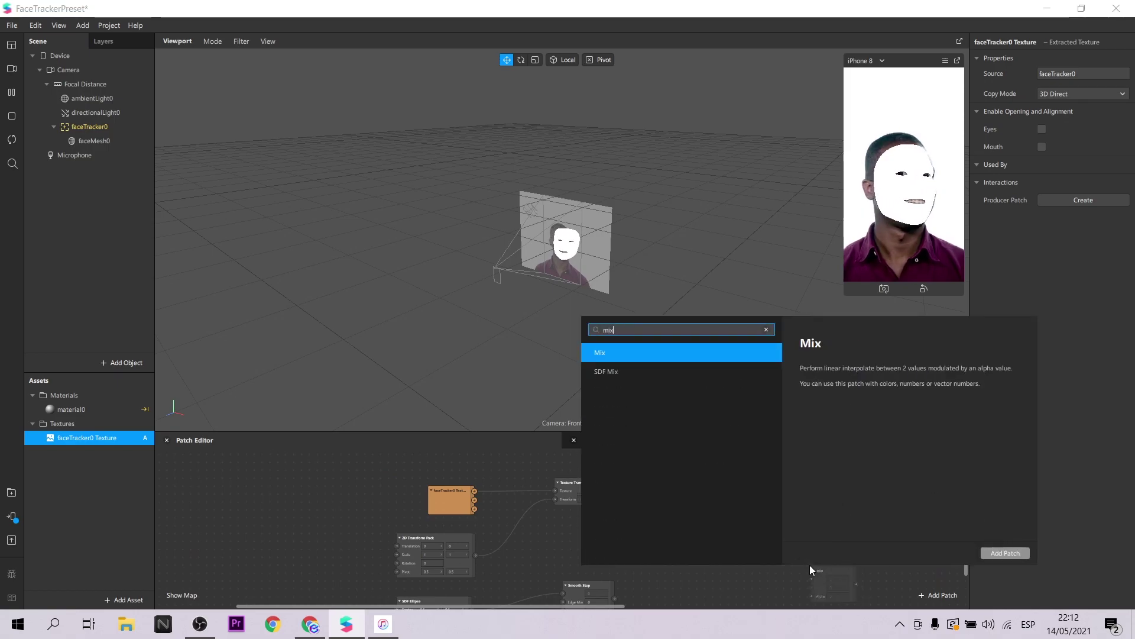
key("Return")
left_click_drag(817, 566, 795, 551)
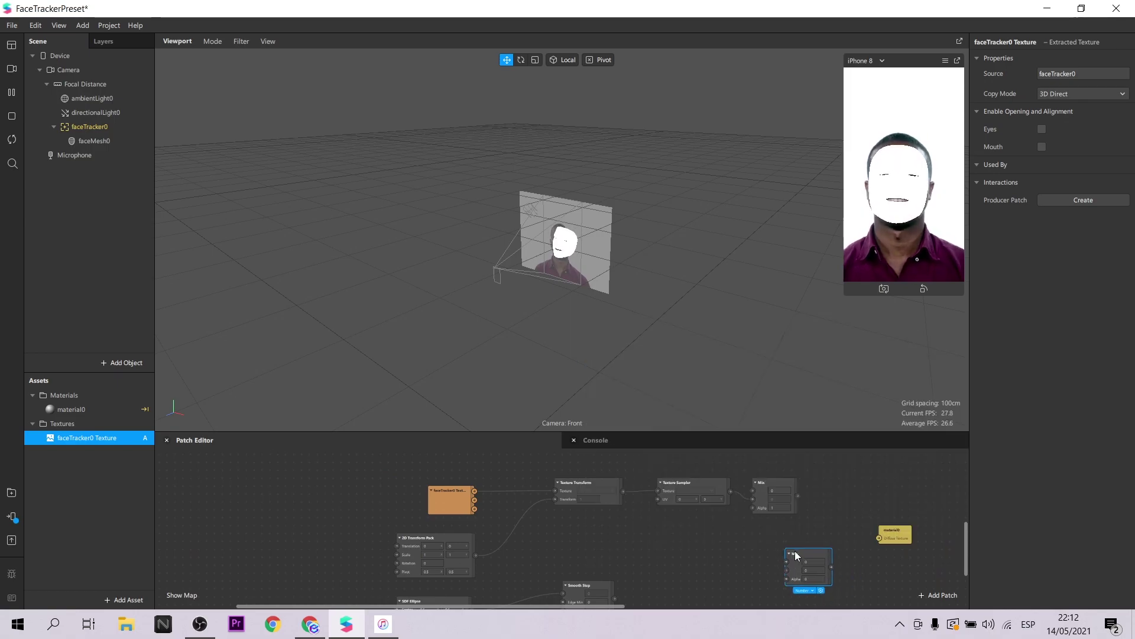
left_click(772, 532)
left_click_drag(895, 534, 903, 534)
mouse_move(818, 542)
left_mouse_down()
mouse_move(848, 541)
mouse_move(815, 553)
left_mouse_up()
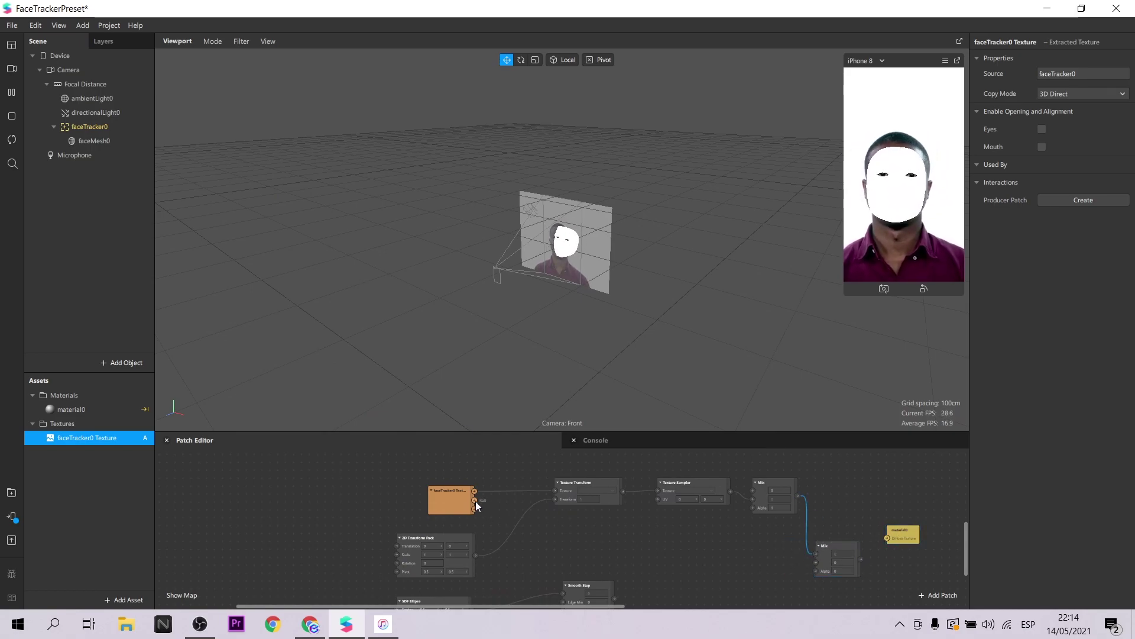
Feed the faceTracker0 Texture's second output and the Smooth Step into the new Mix's second input and Alpha, and its output into material0's Diffuse Texture
left_click(818, 563)
scroll(717, 571, "down", 1)
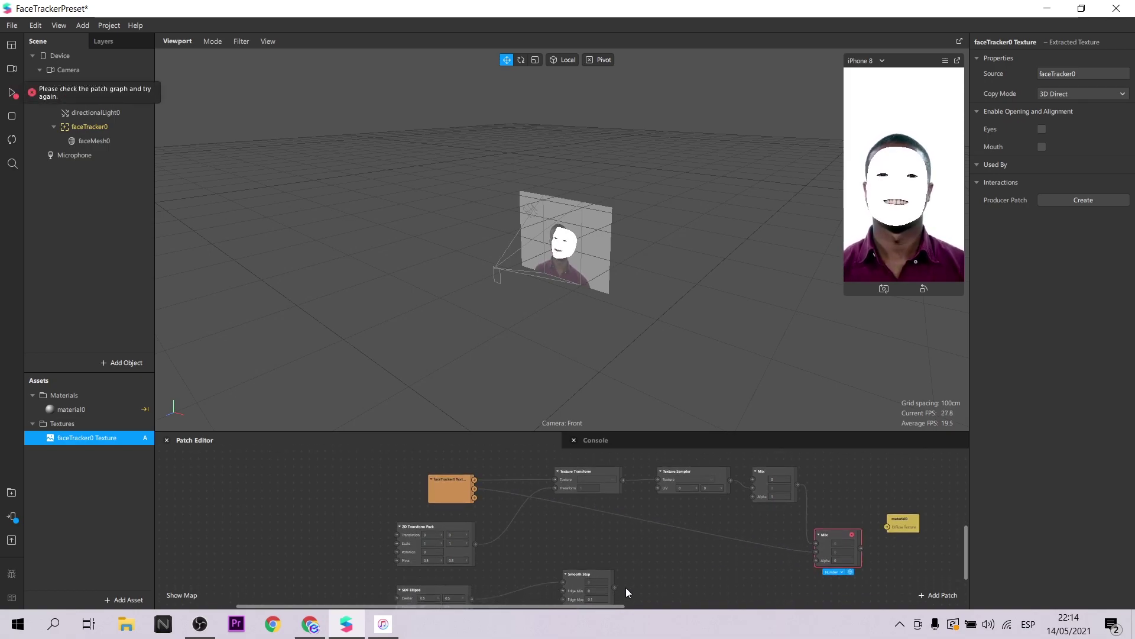
left_click_drag(615, 587, 818, 559)
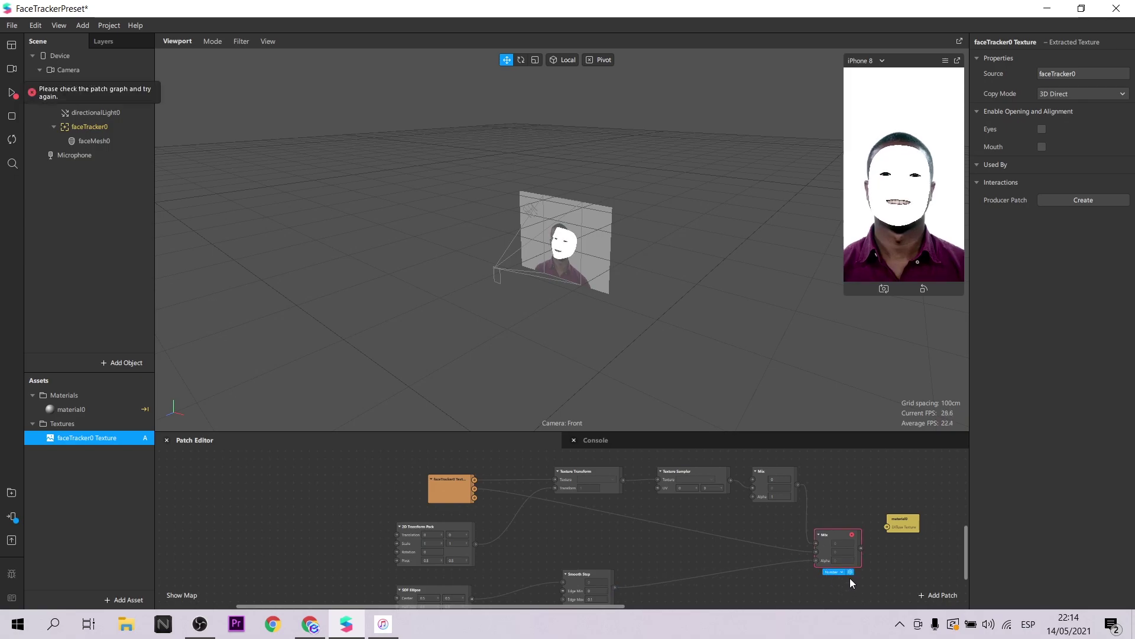
left_click_drag(861, 549, 887, 529)
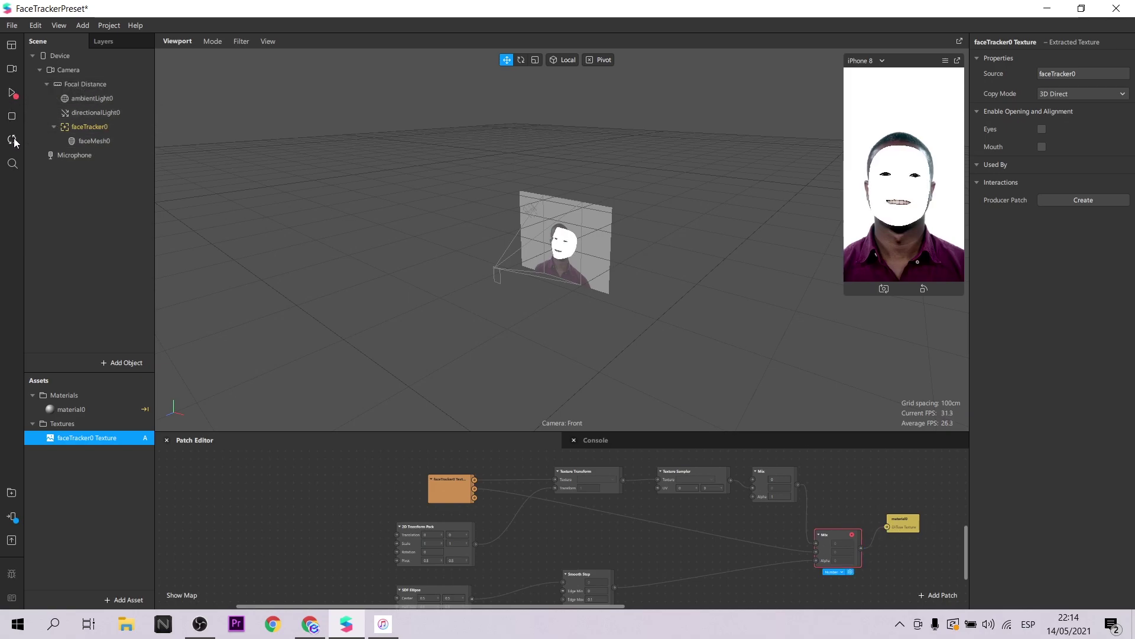
Set the 2D Transform Pack's Translation to -8, -4 and its Scale to 18, 20
scroll(705, 473, "down", 2)
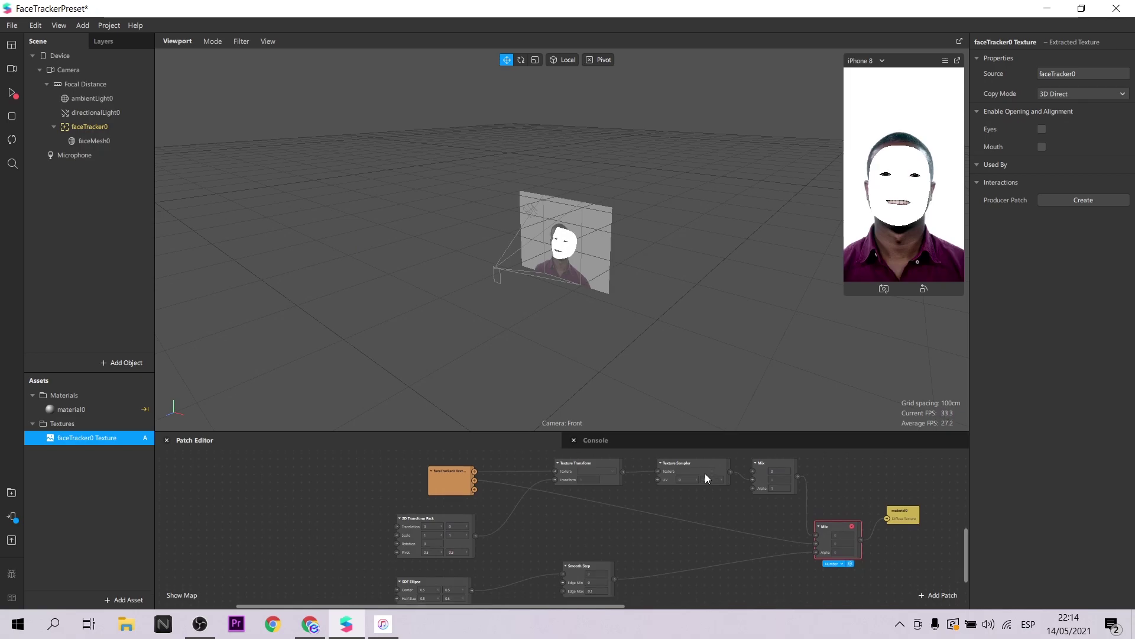
scroll(767, 503, "down", 1)
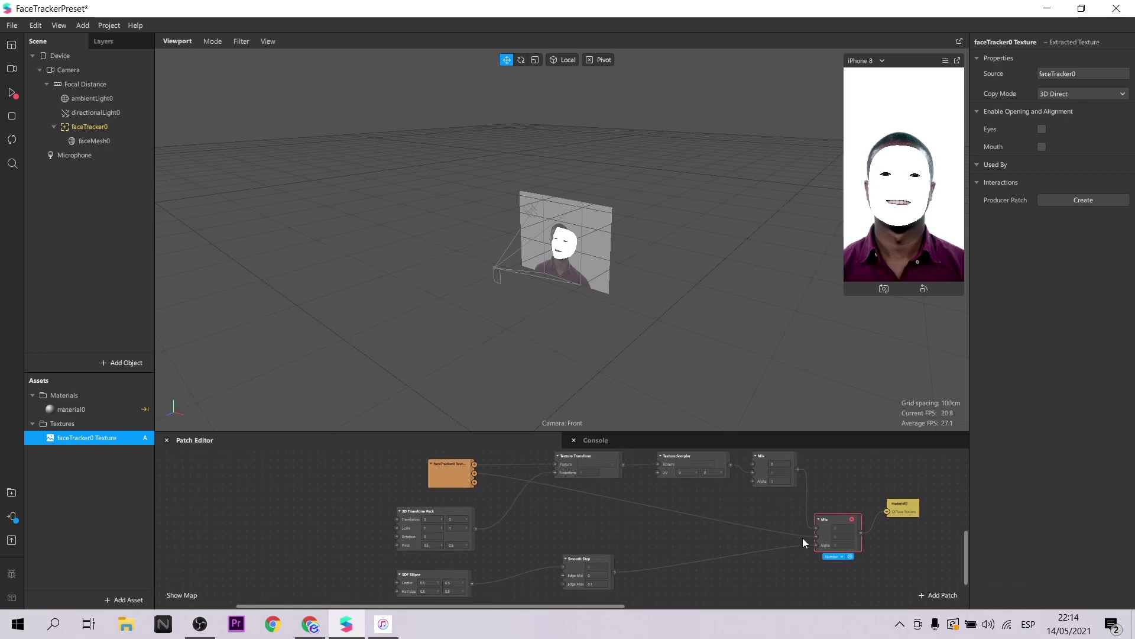
scroll(883, 546, "up", 3, "ctrl")
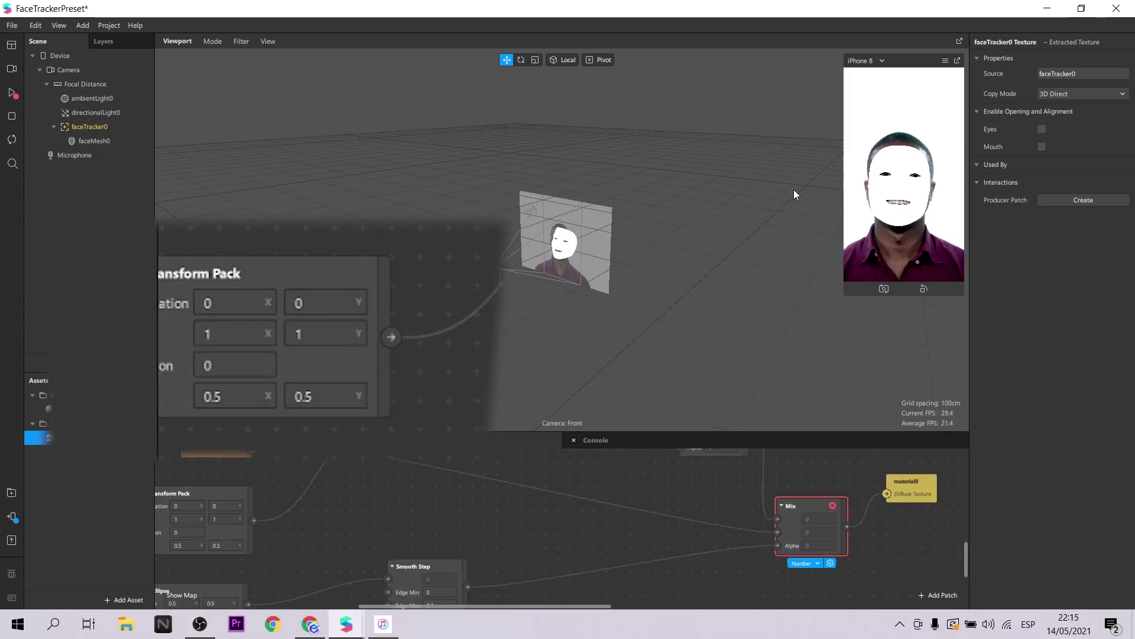
left_click(190, 506)
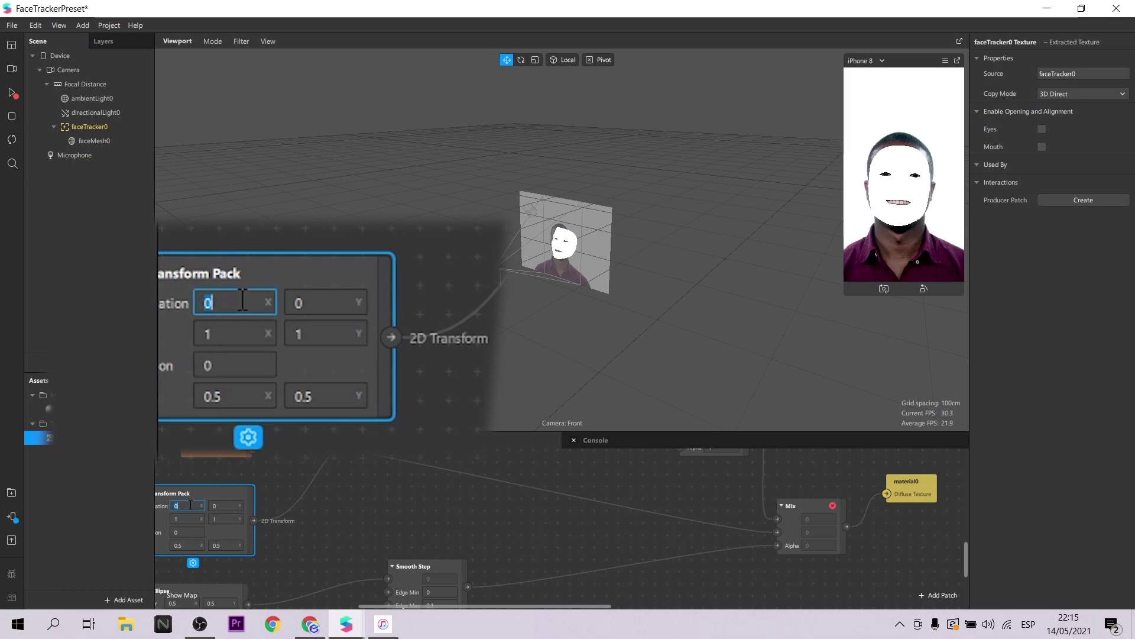
type("-8")
left_click(227, 506)
type("-4")
key("Return")
left_click(189, 518)
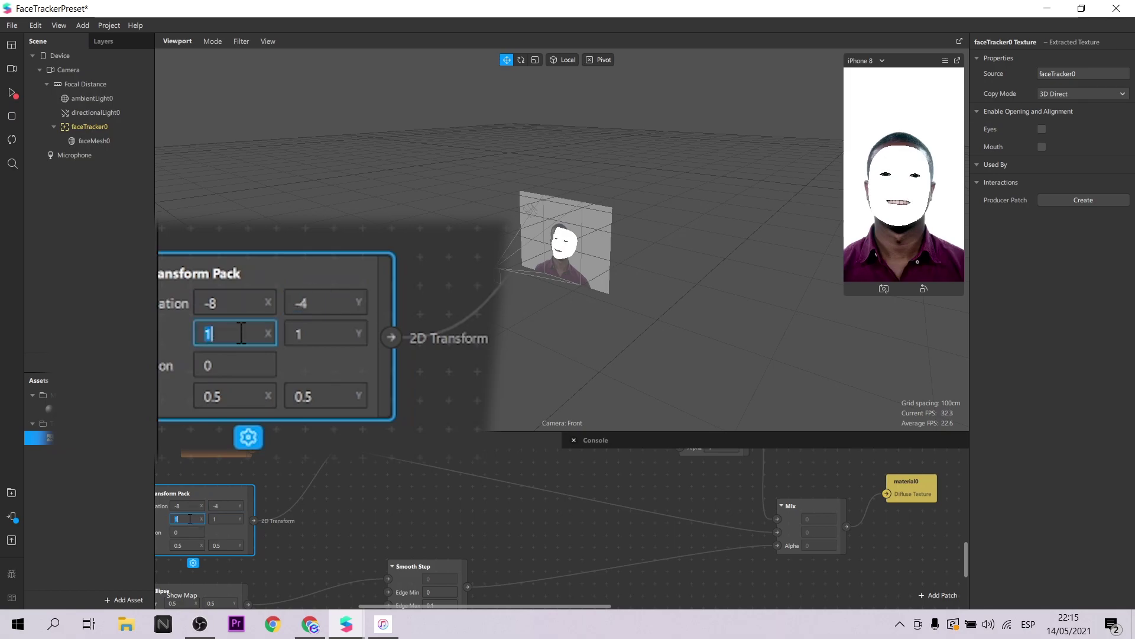
left_click(224, 518)
type("20")
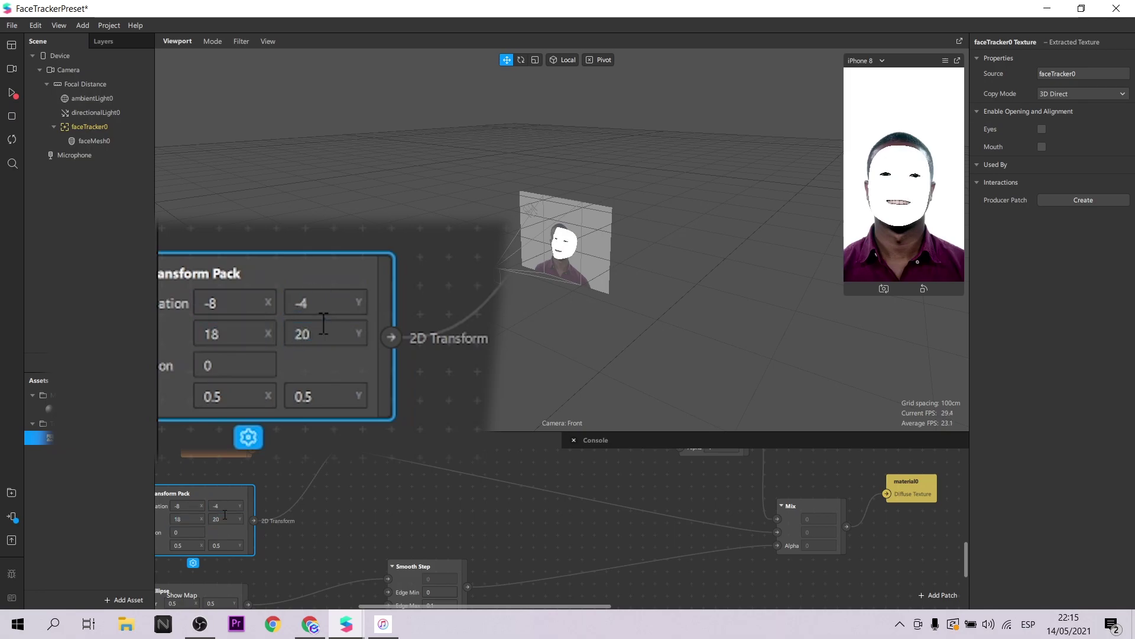
left_click(10, 96)
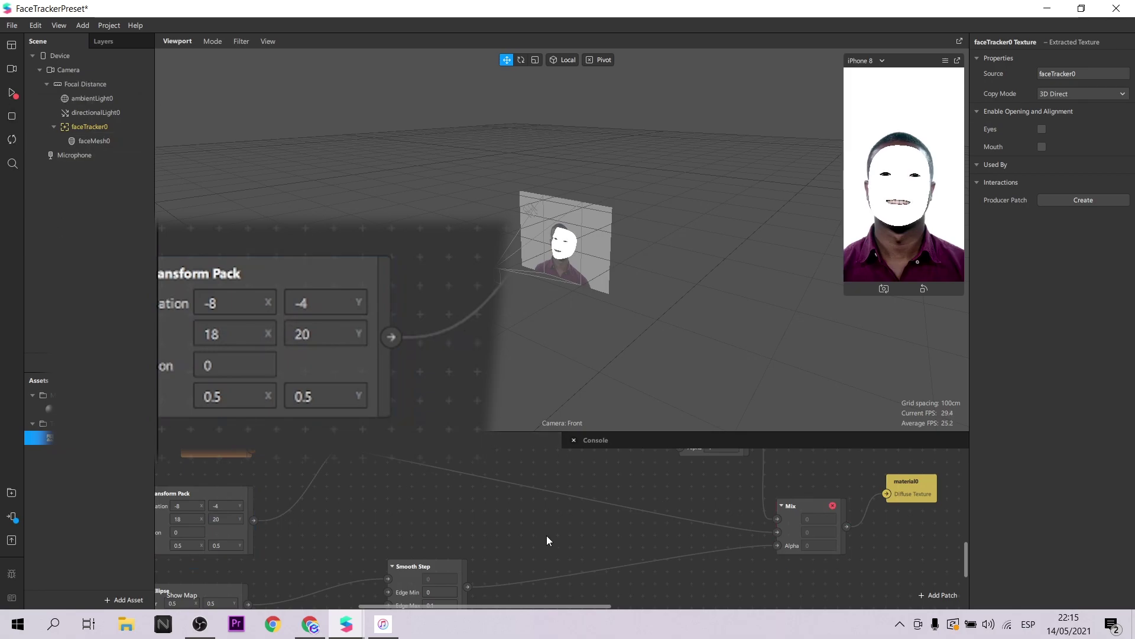
Set the 2D Transform Pack's Pivot to 0, 0 and try to resume the preview
scroll(546, 535, "down", 3)
scroll(431, 579, "up", 3)
left_click(256, 542)
type("0")
left_click(305, 543)
type("0")
left_click(466, 468)
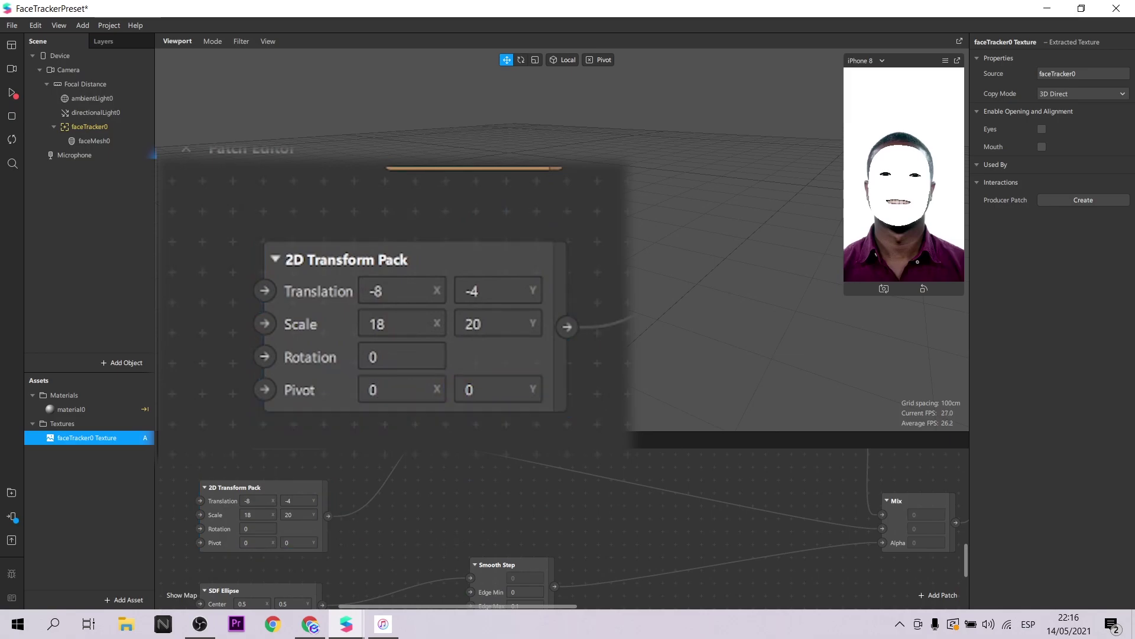
scroll(595, 513, "down", 4)
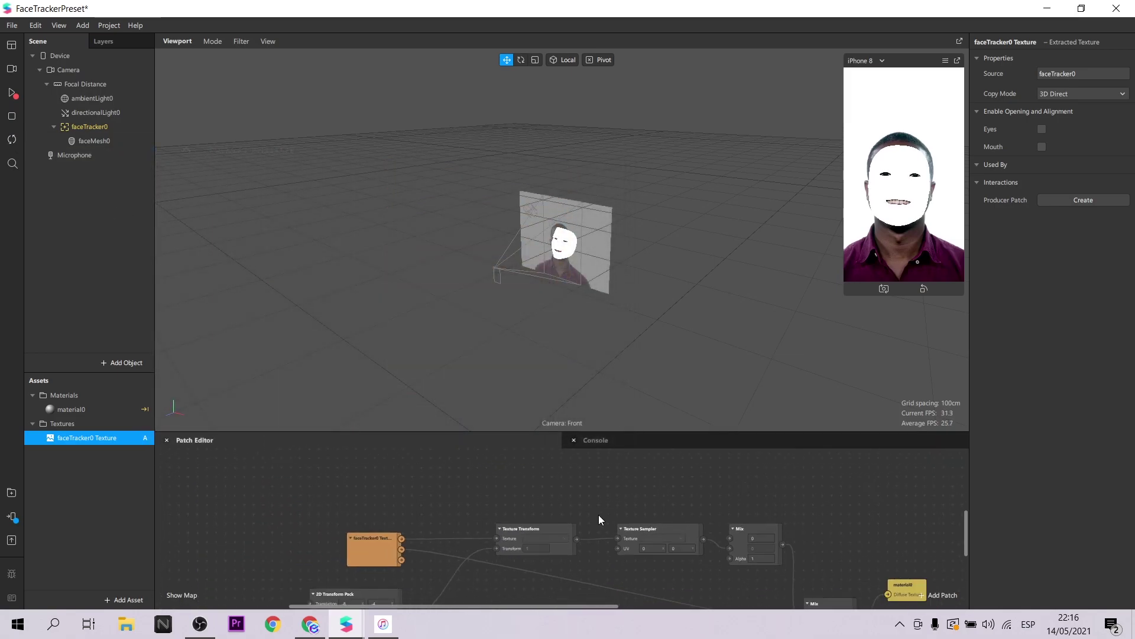
scroll(651, 535, "up", 5)
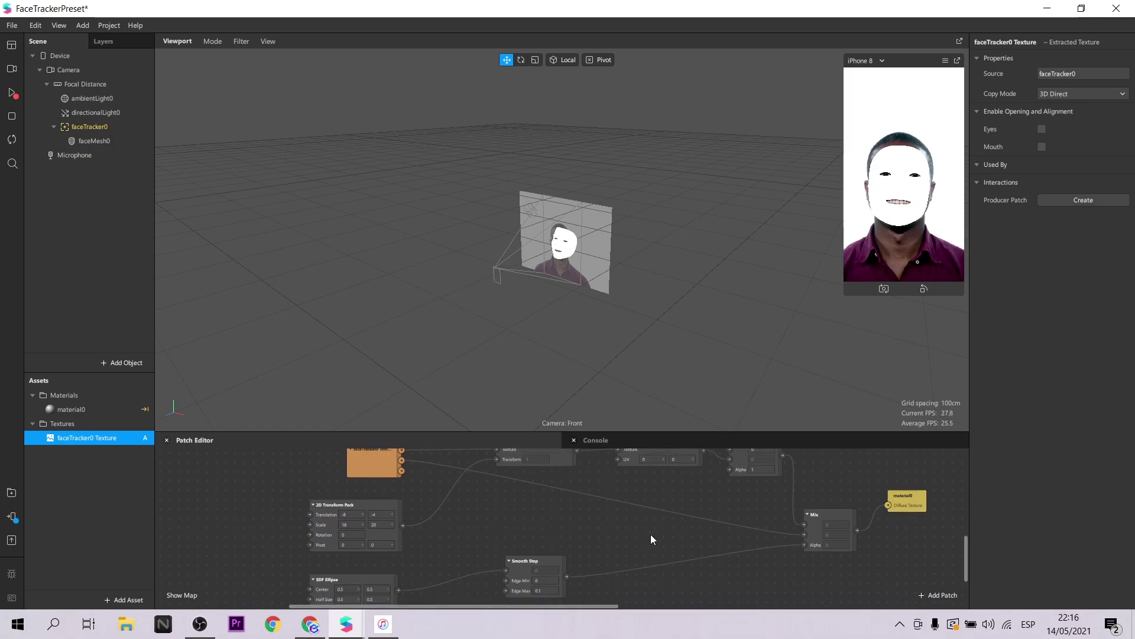
left_click(12, 95)
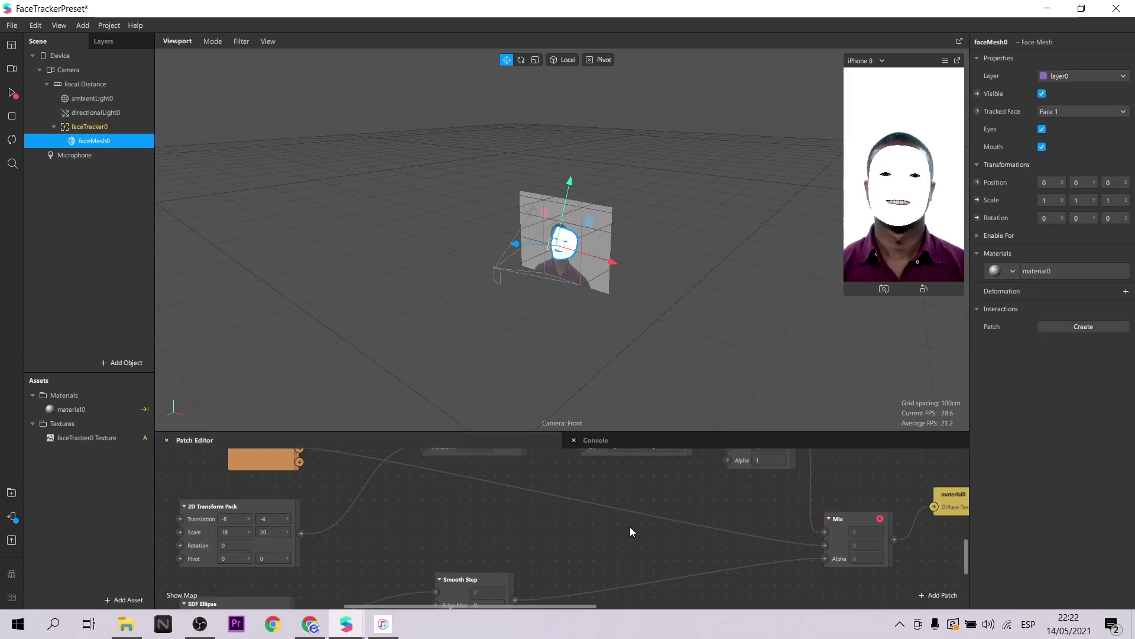
Delete the Mix patch that feeds material0 and put a new Mix patch in its place
scroll(773, 527, "down", 3)
left_click(825, 522)
key("Delete")
right_click(825, 526)
type("mix")
key("Return")
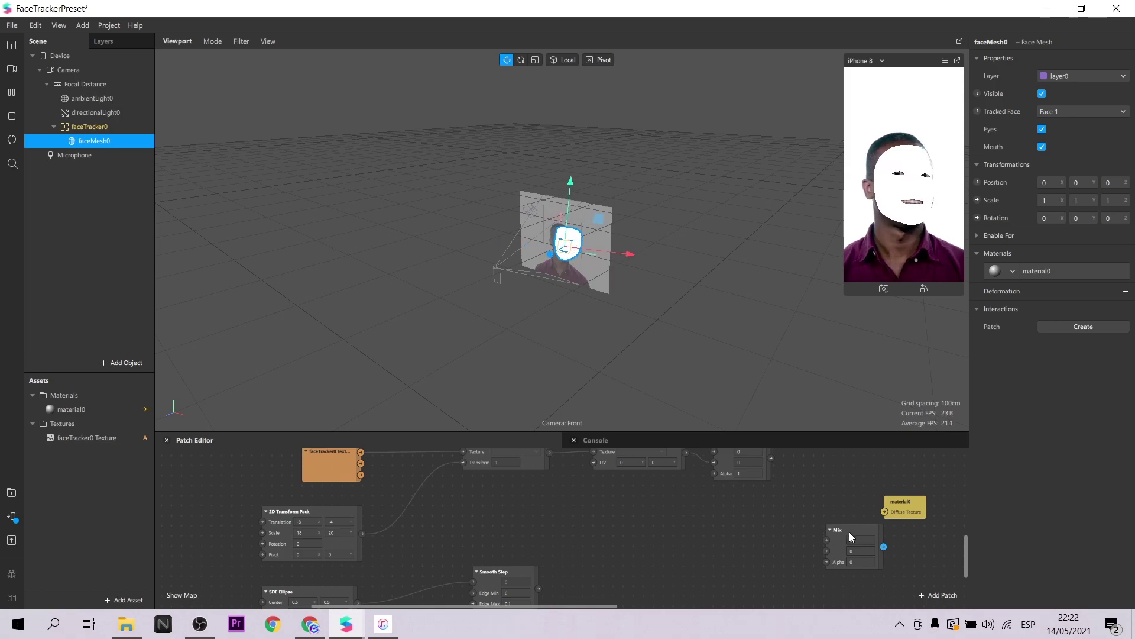
left_click_drag(849, 536, 827, 537)
Connect the first Mix's output and the faceTracker0 Texture's first output to the new Mix's first and second inputs
left_click_drag(771, 458, 807, 541)
left_click_drag(367, 451, 803, 553)
scroll(769, 553, "down", 3)
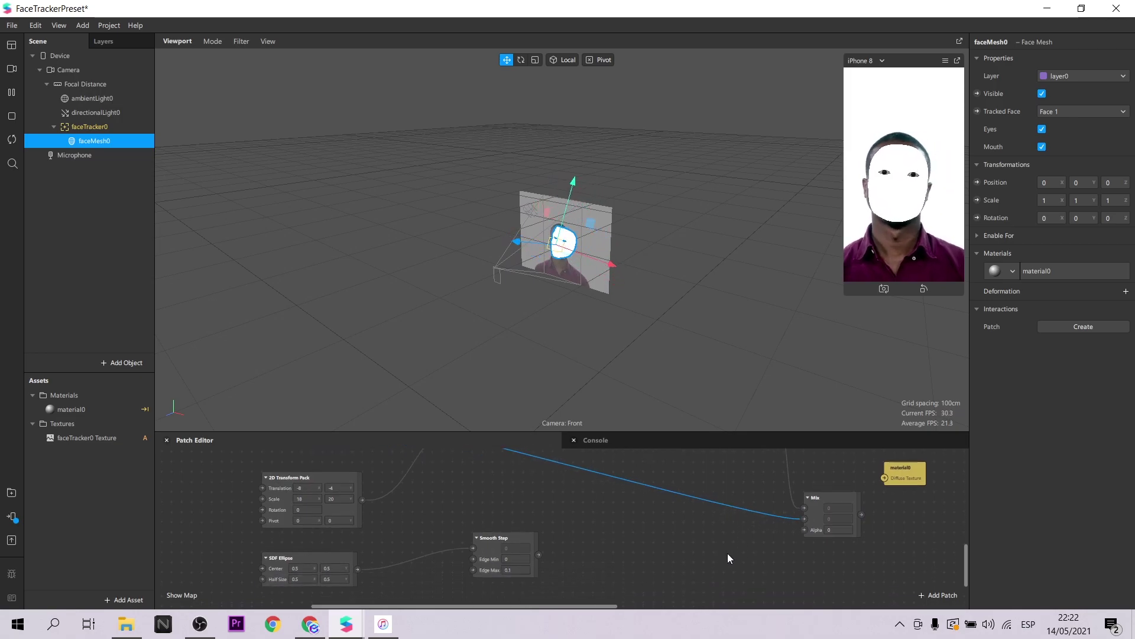
Connect the Smooth Step output to the new Mix's Alpha, and the Mix output to material0's Diffuse Texture
left_click_drag(539, 546, 806, 521)
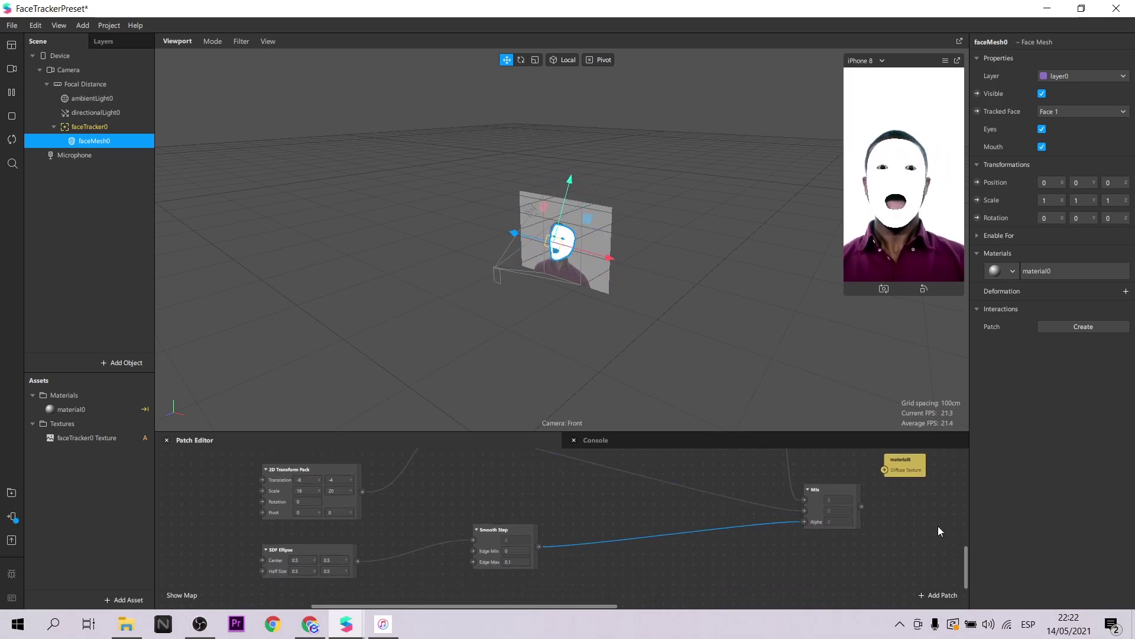
scroll(911, 538, "up", 3)
left_click_drag(862, 549, 884, 512)
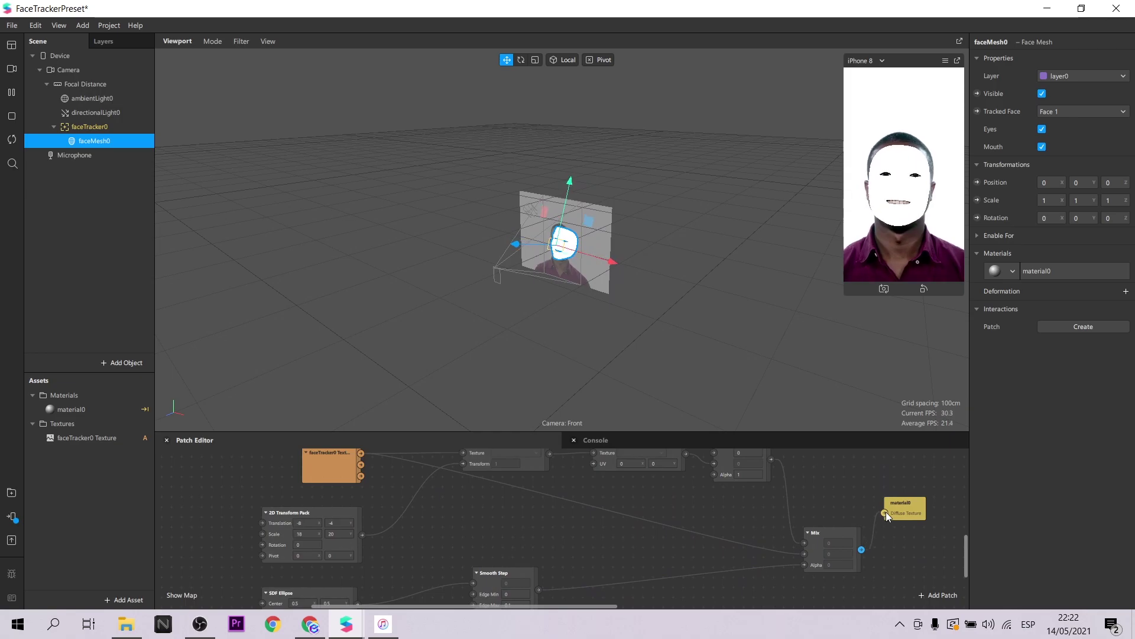
scroll(863, 526, "up", 2)
scroll(721, 520, "down", 3)
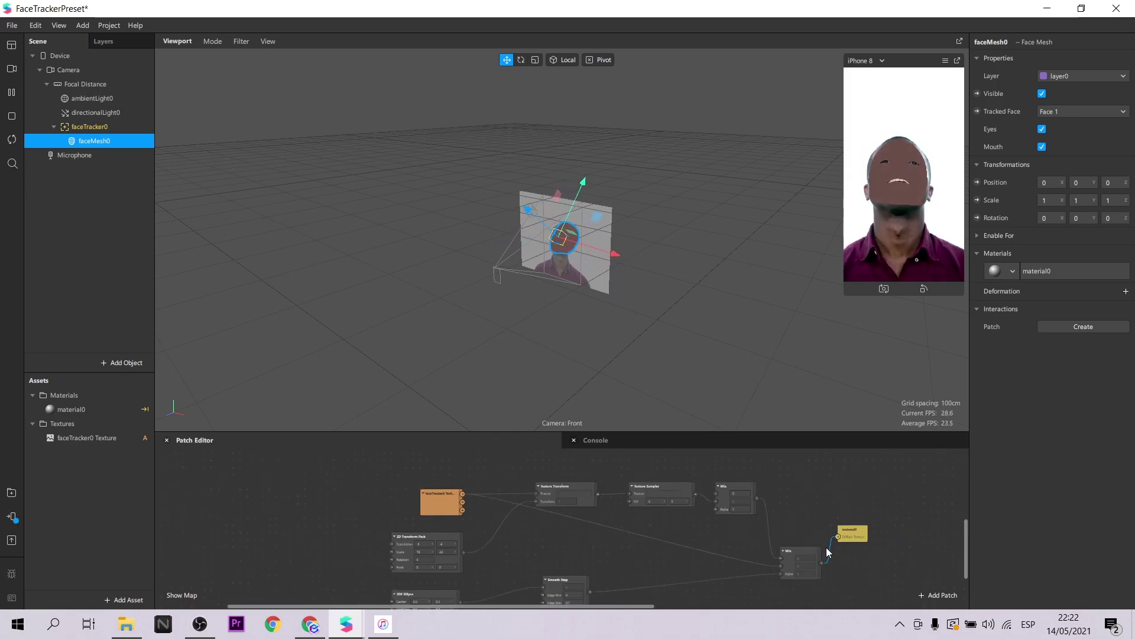
Turn off Eyes and Mouth for faceMesh0 and restart the preview
left_click(1042, 129)
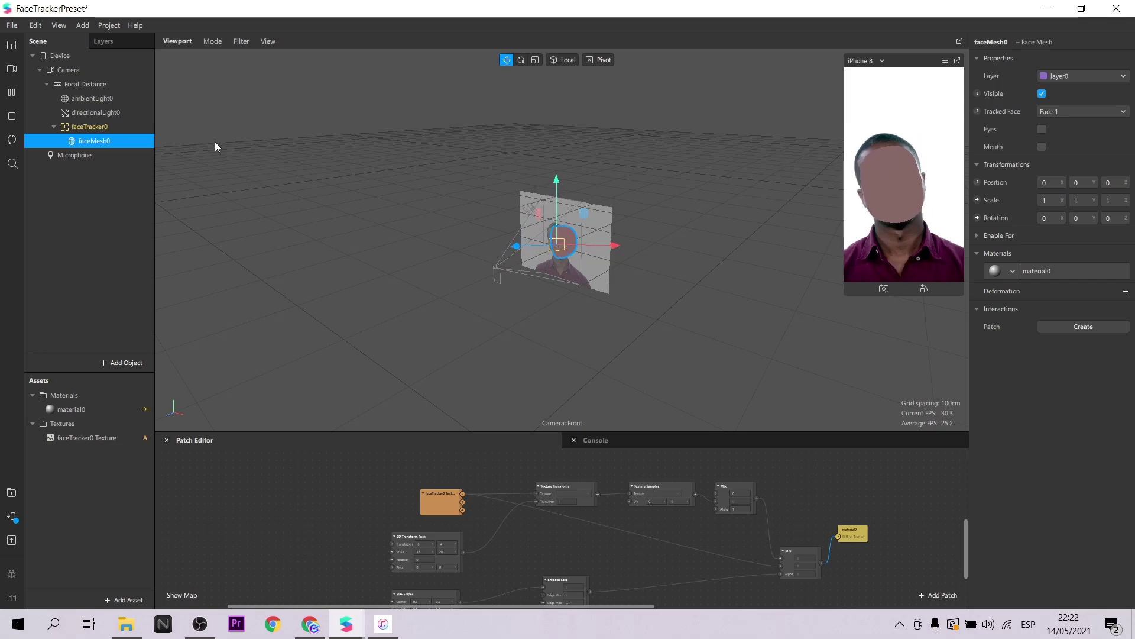
left_click(12, 141)
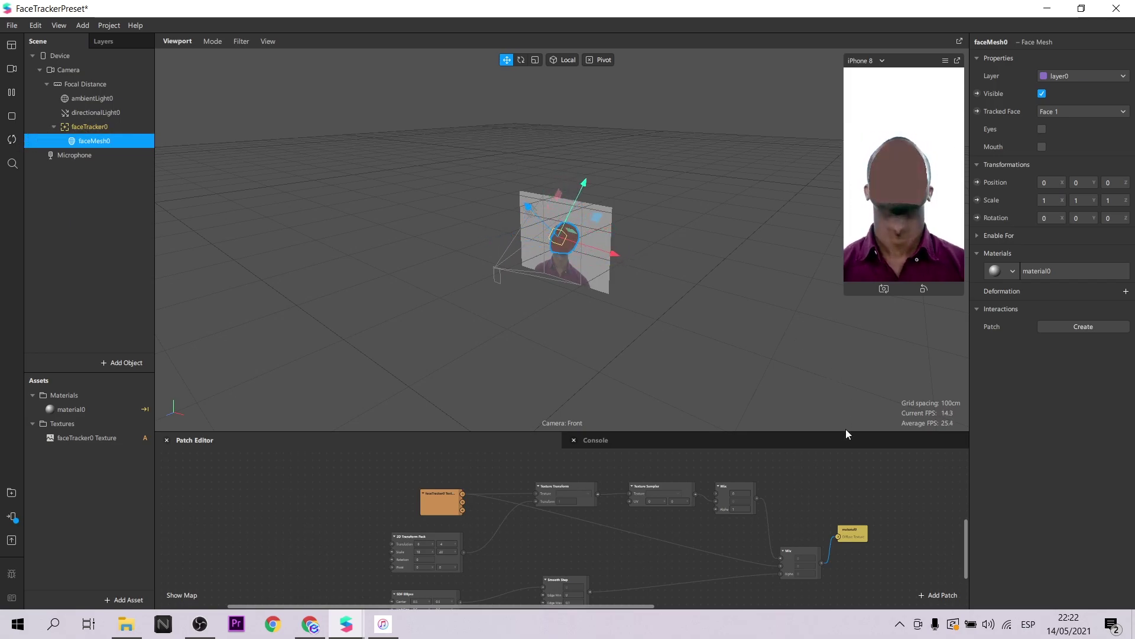
Try Edge Max values of 0.4, 2 and 0.02 on the Smooth Step patch, and set it back to 0.1
scroll(569, 499, "up", 3)
scroll(553, 530, "up", 2)
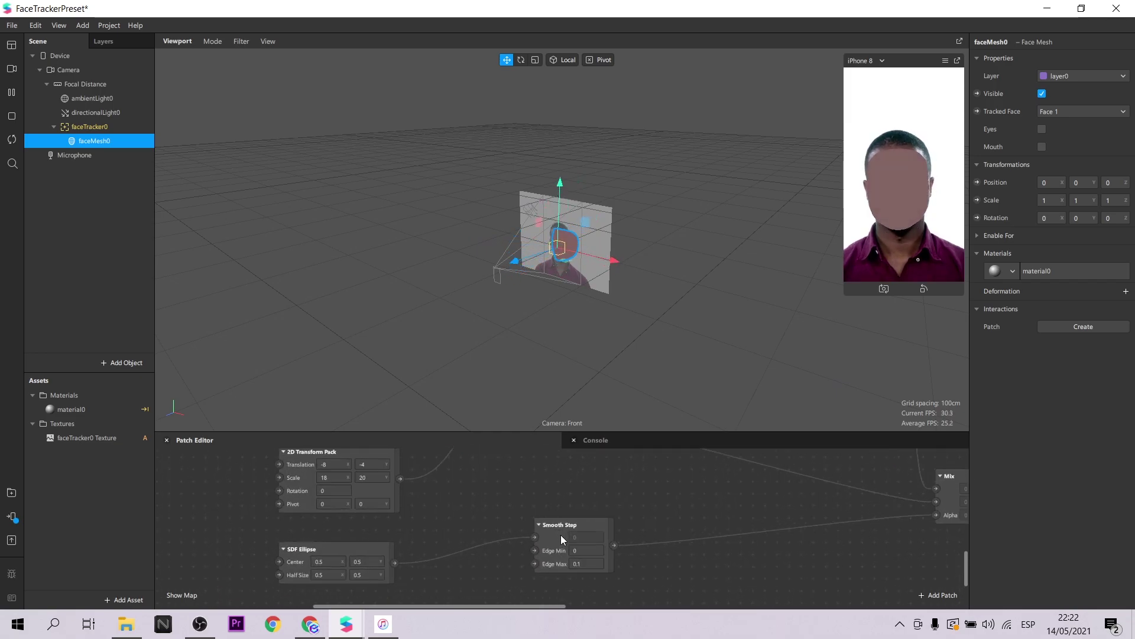
left_click(584, 564)
type("0.4")
key("Return")
left_click(595, 563)
type("2")
key("Return")
left_click(595, 563)
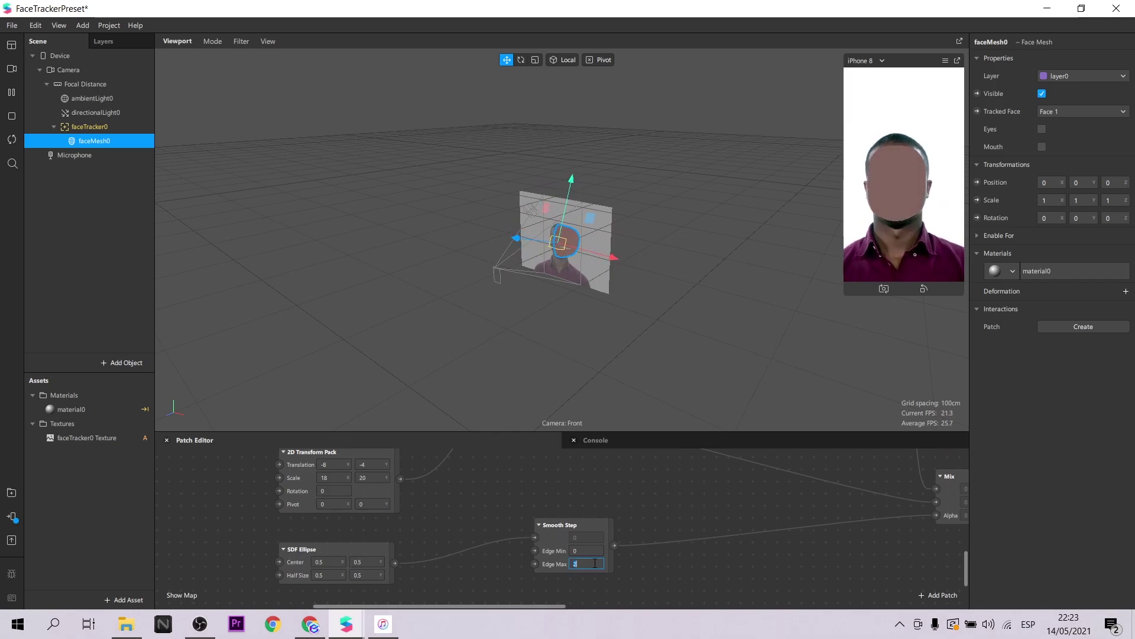
type("0.02")
key("Return")
left_click(595, 563)
type("0.1")
key("Return")
Set both Half Size values of the SDF Ellipse patch to 0.25
left_click(370, 572)
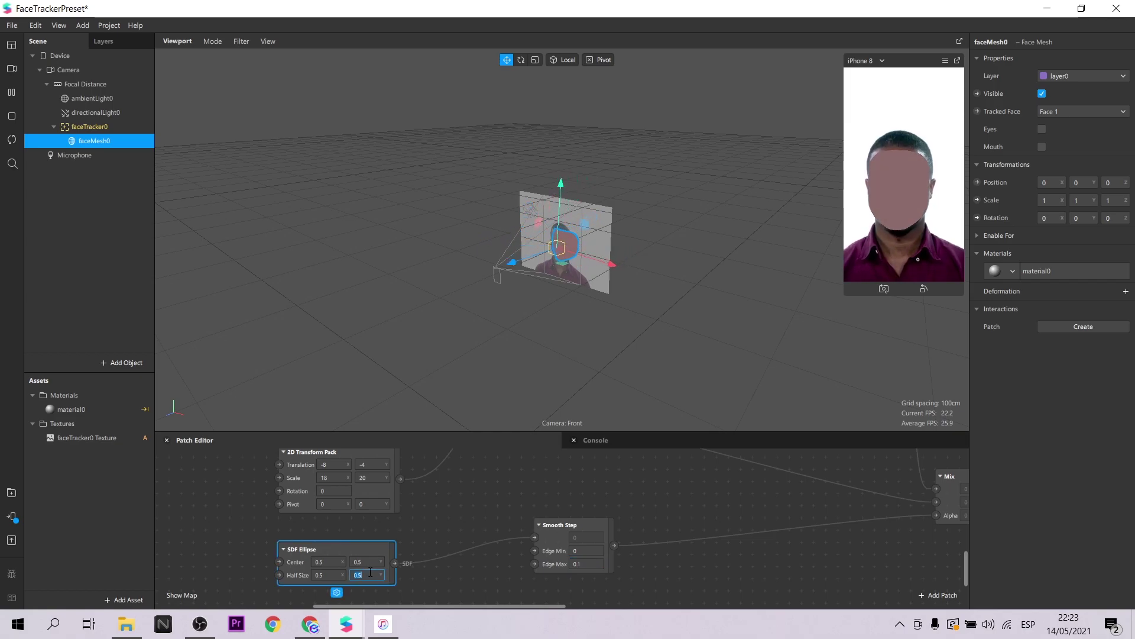
type("0.25")
left_click(370, 572)
key("ctrl+c")
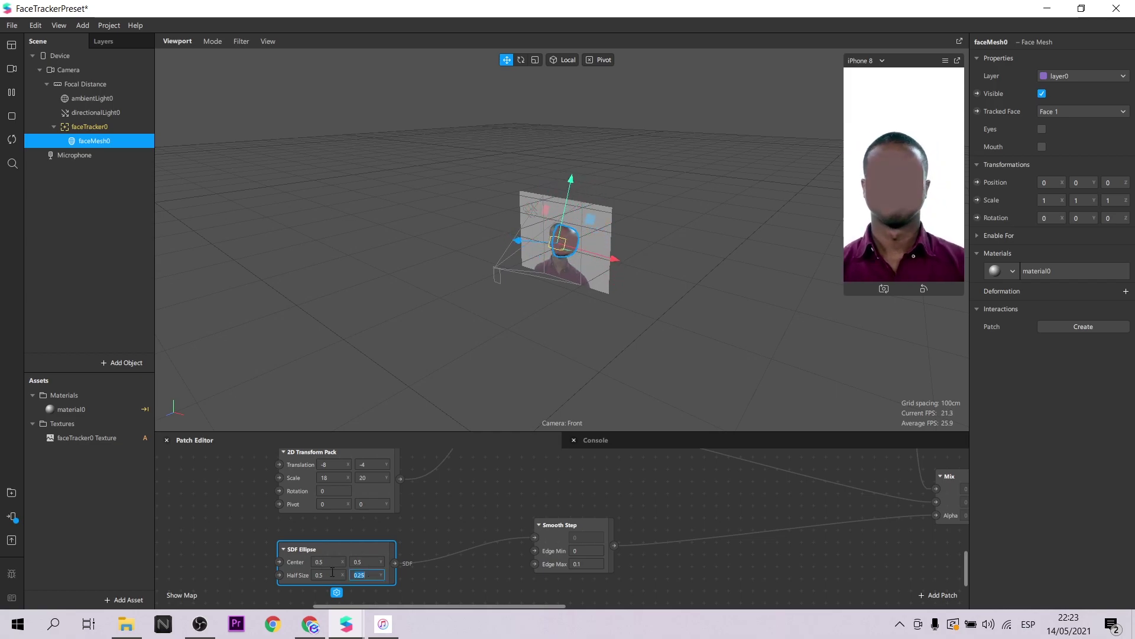
left_click(328, 574)
key("ctrl+v")
key("ctrl+a")
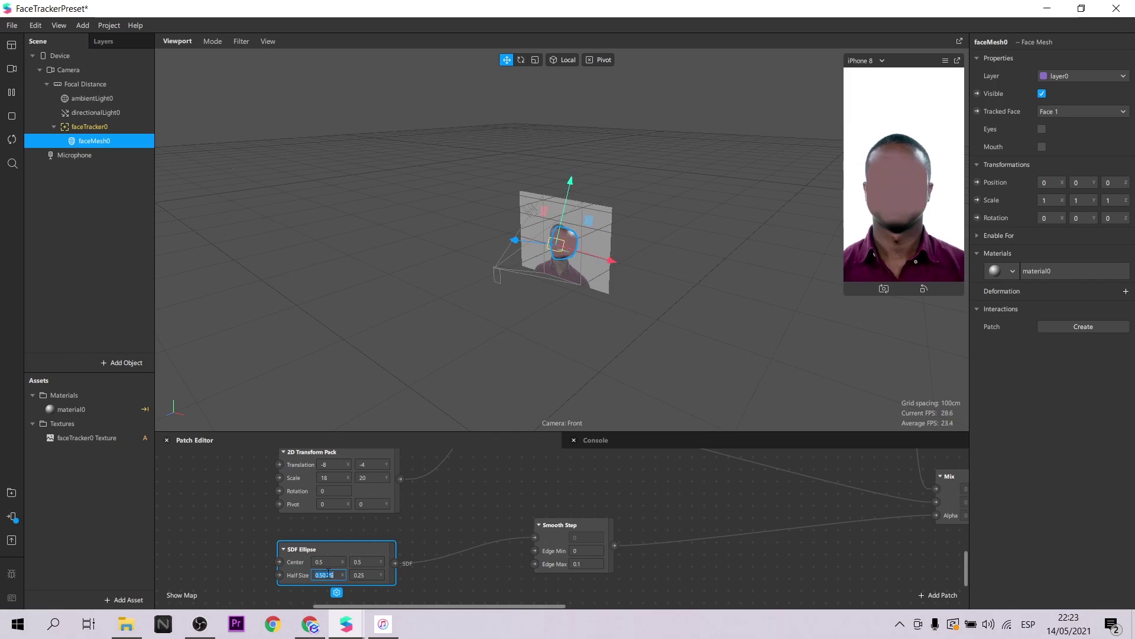
key("ctrl+v")
key("Return")
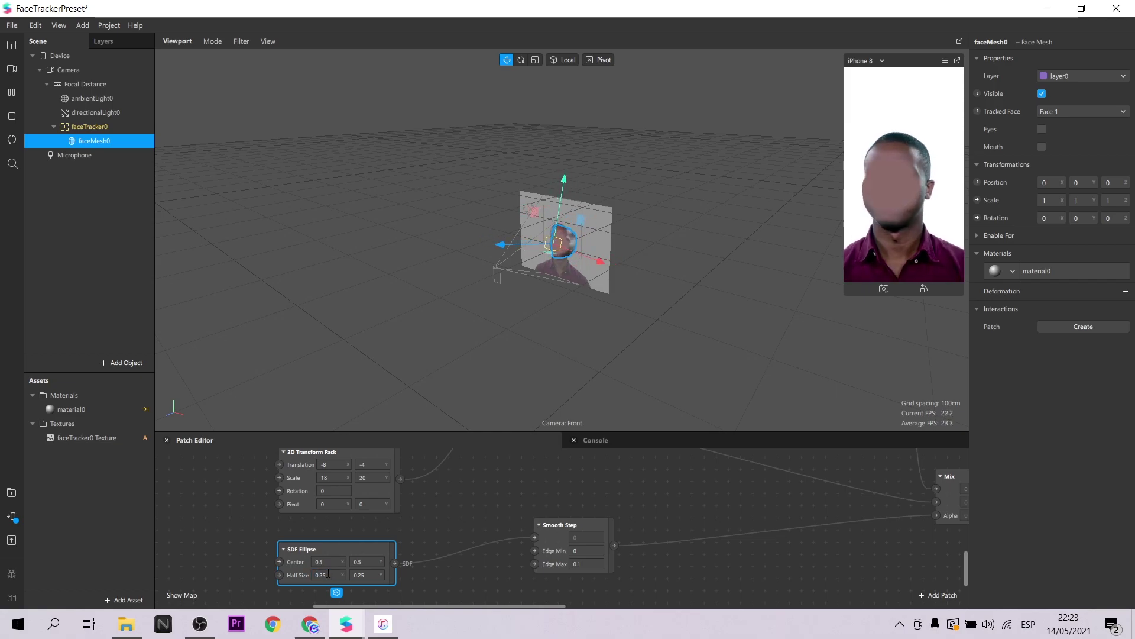
Set the SDF Ellipse's horizontal Half Size to 0.5
double_click(333, 572)
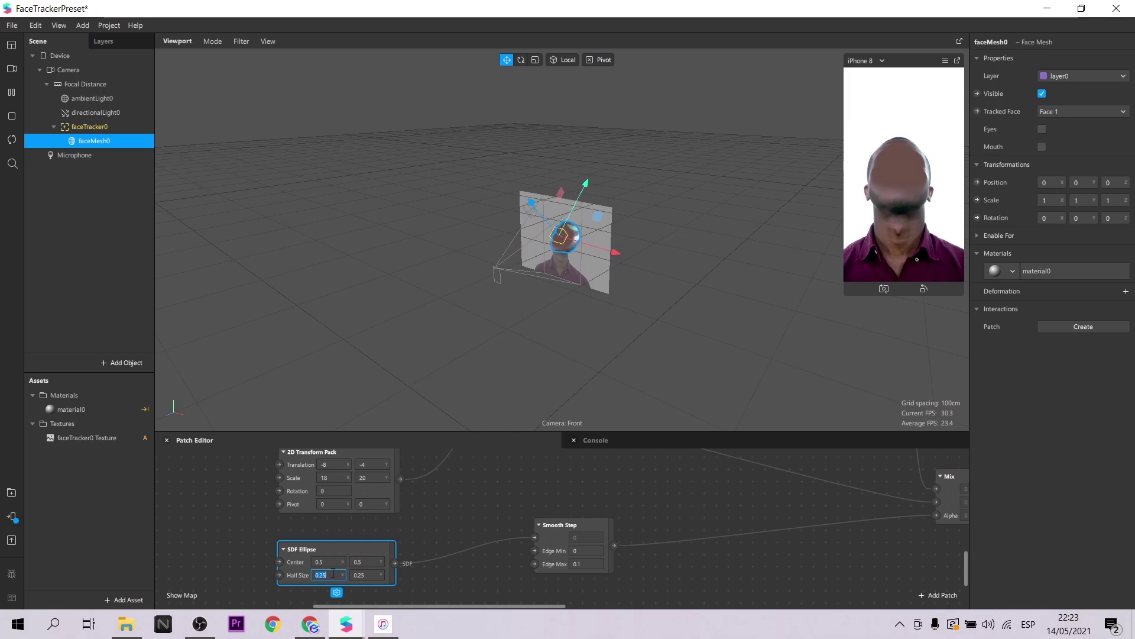
type("0.5")
key("Return")
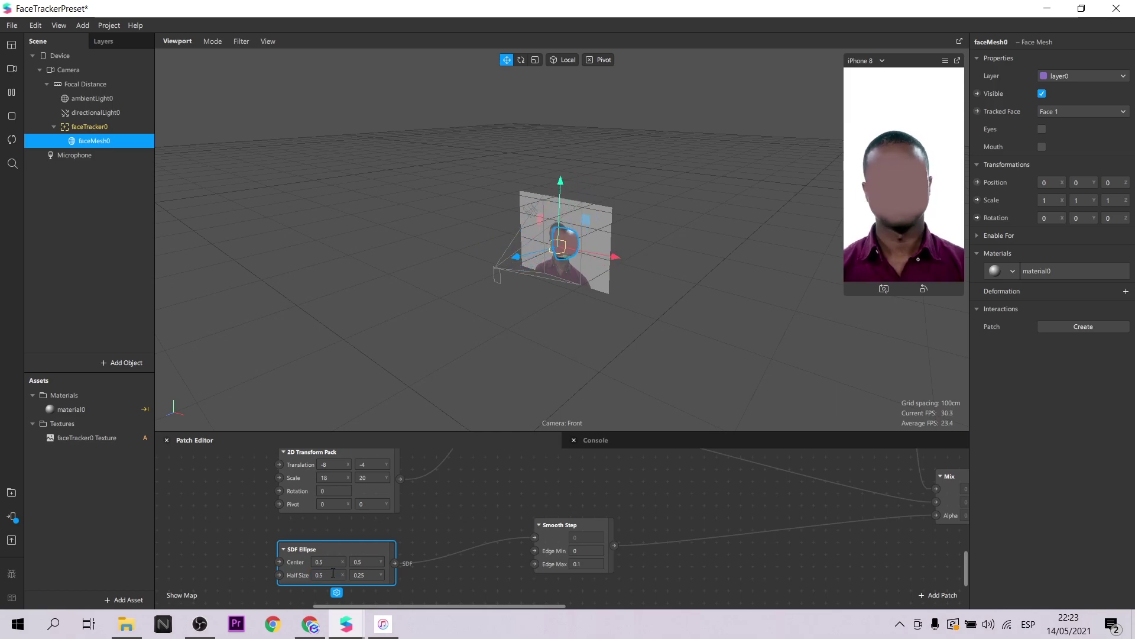
left_click(449, 513)
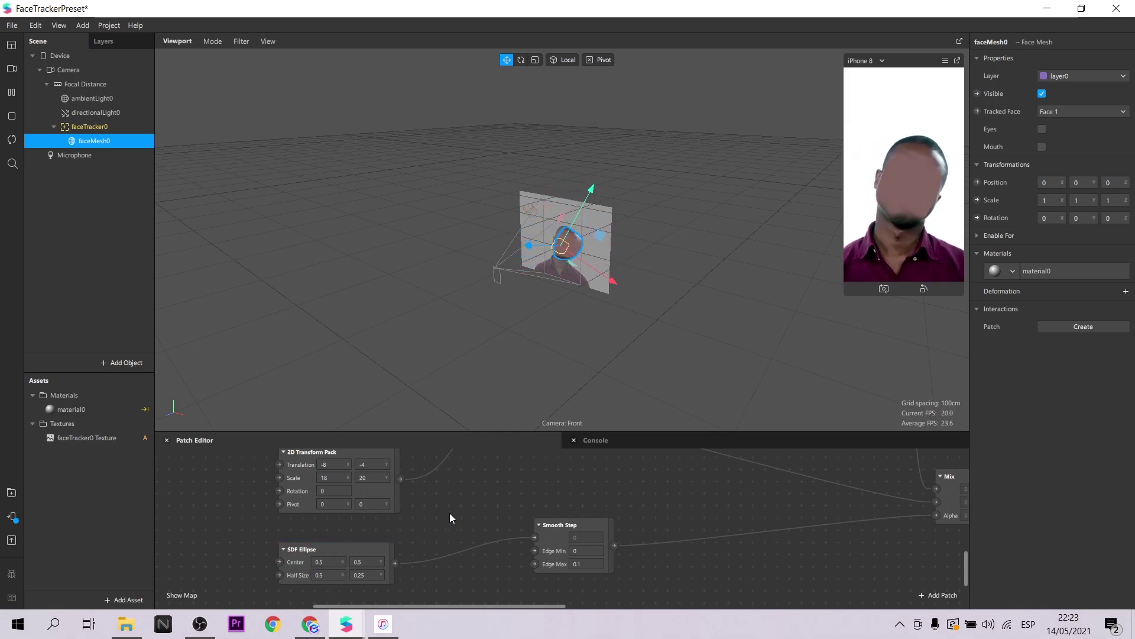
scroll(450, 513, "down", 5)
scroll(812, 537, "up", 3)
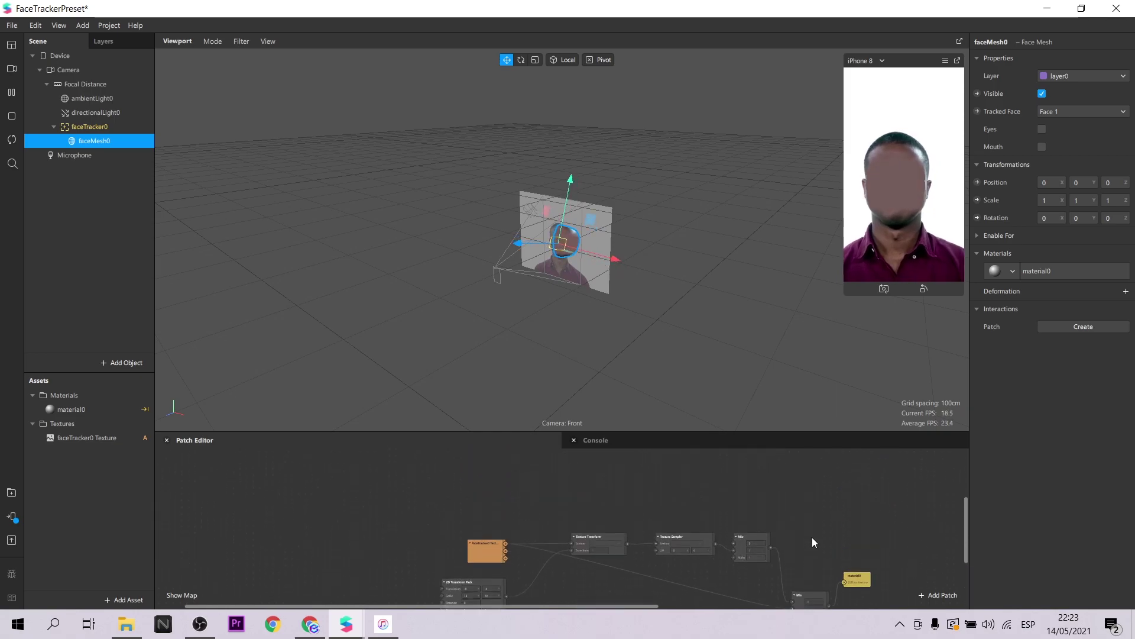